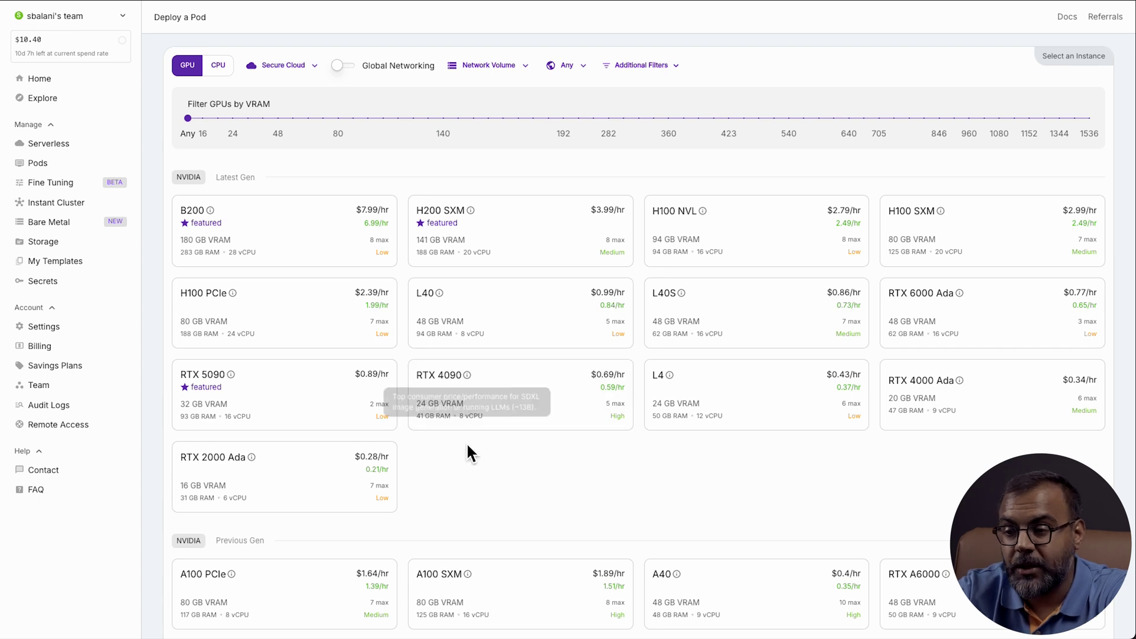
# - Choose the A100 PCIe GPU at $1.64/hr for the comfyui_basic_endangeredai pod
pyautogui.scroll(-2, 467, 453)
pyautogui.scroll(-1, 468, 453)
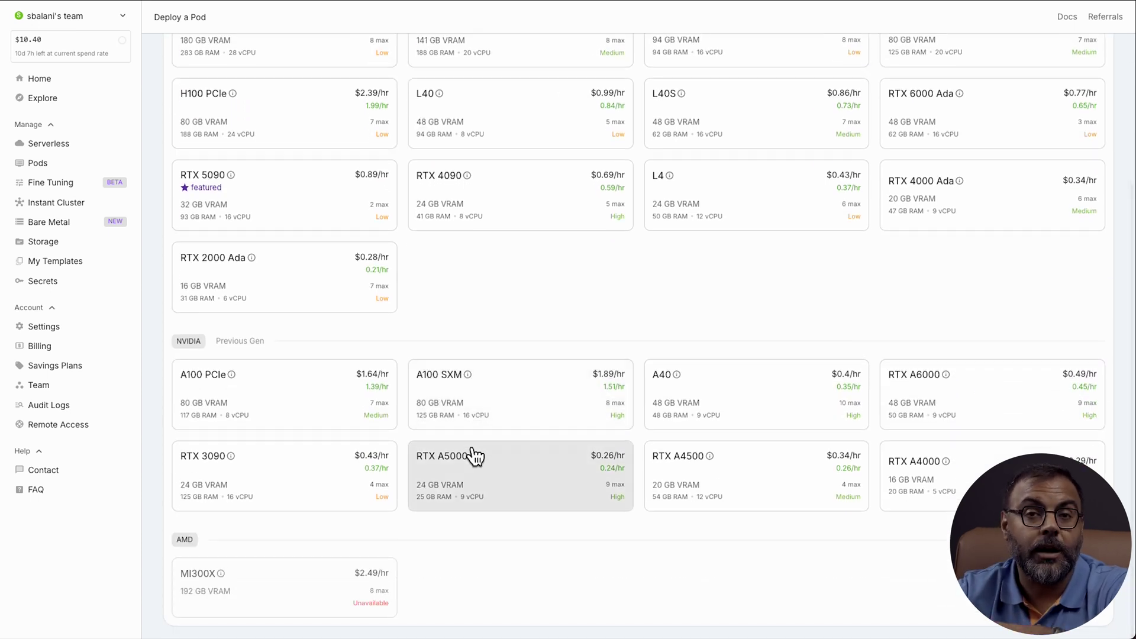
pyautogui.scroll(1, 475, 456)
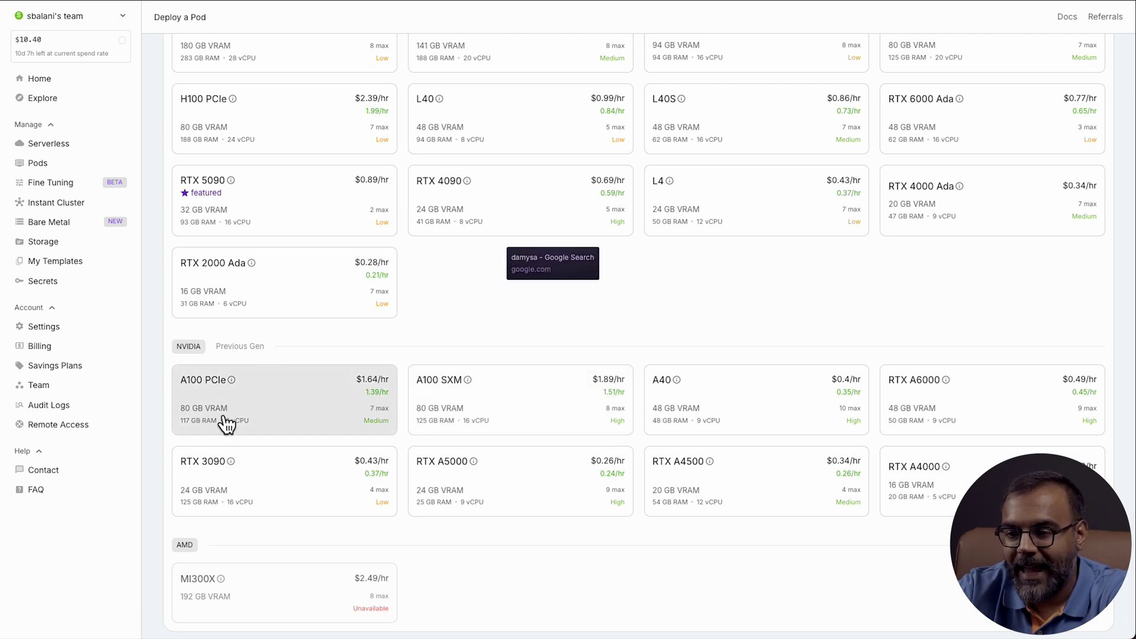
pyautogui.click(203, 425)
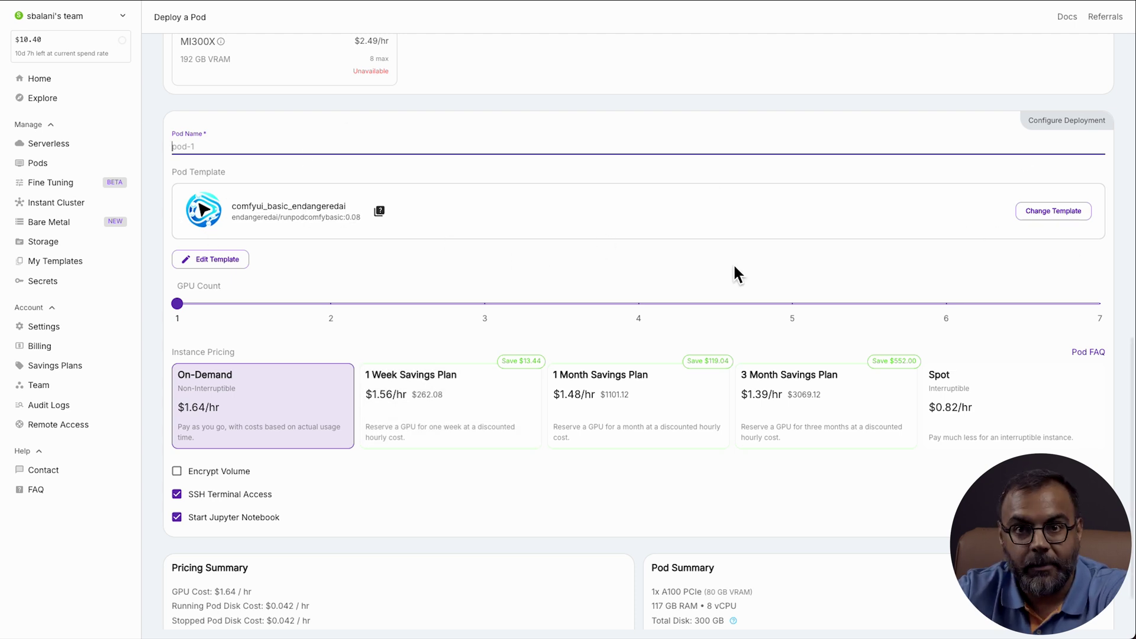
pyautogui.click(230, 261)
# - Override the template environment variables INSTALL_FLUX_DEV=1 and INSTALL_T5_FP16=1
pyautogui.click(427, 457)
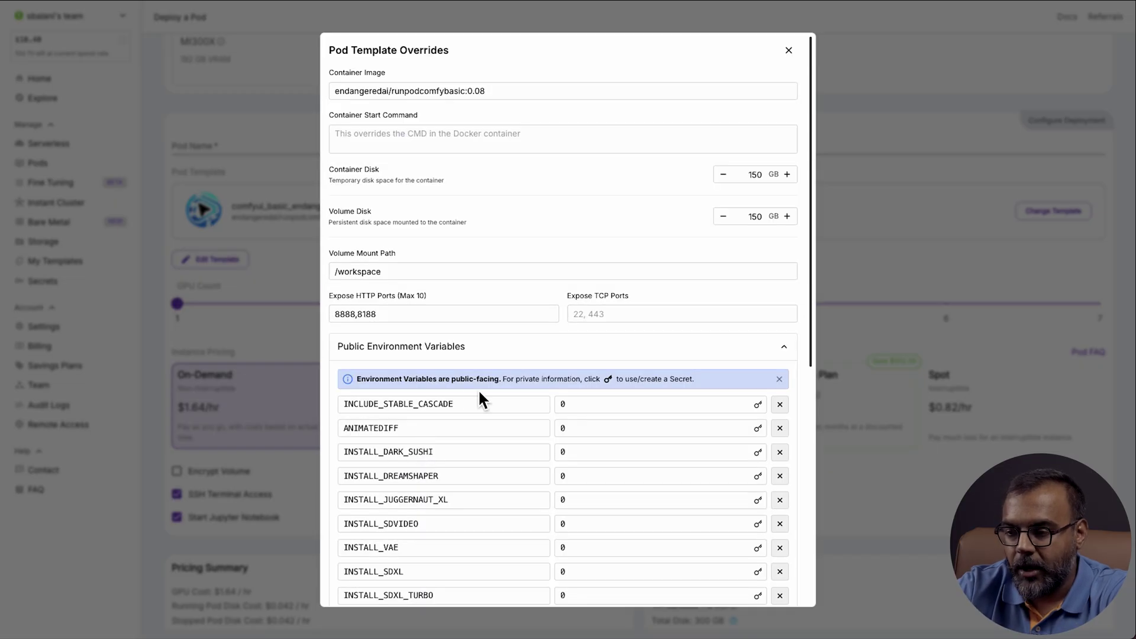
pyautogui.scroll(-5, 477, 390)
pyautogui.scroll(1, 450, 225)
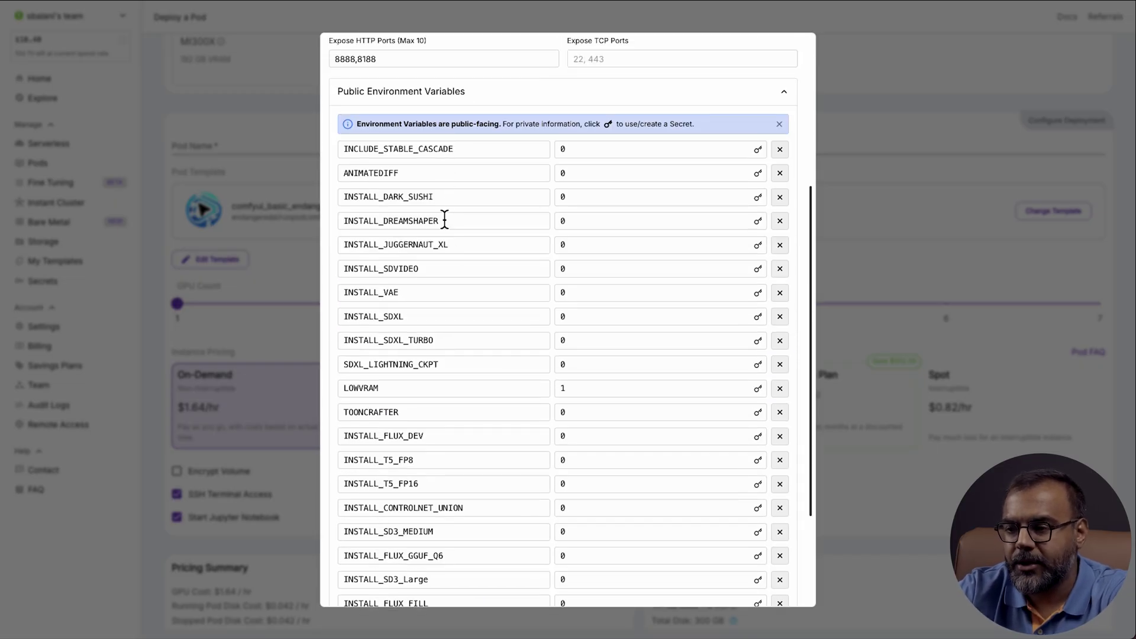
pyautogui.scroll(-3, 444, 221)
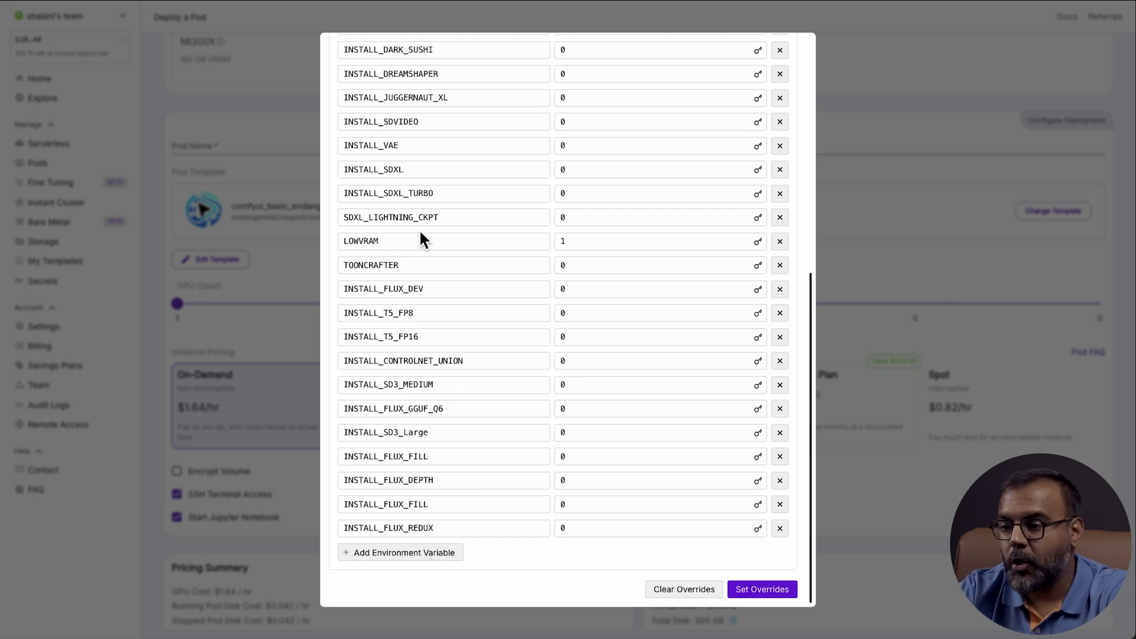
pyautogui.click(572, 290)
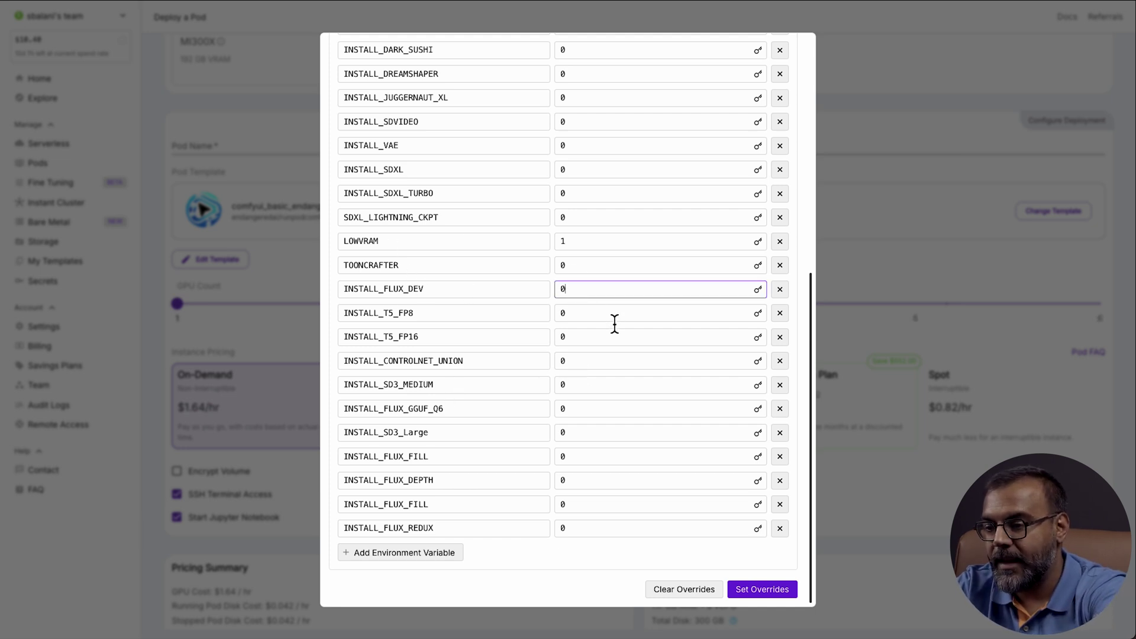
pyautogui.press('BackSpace')
pyautogui.write('1')
pyautogui.click(572, 336)
pyautogui.press('BackSpace')
pyautogui.write('1')
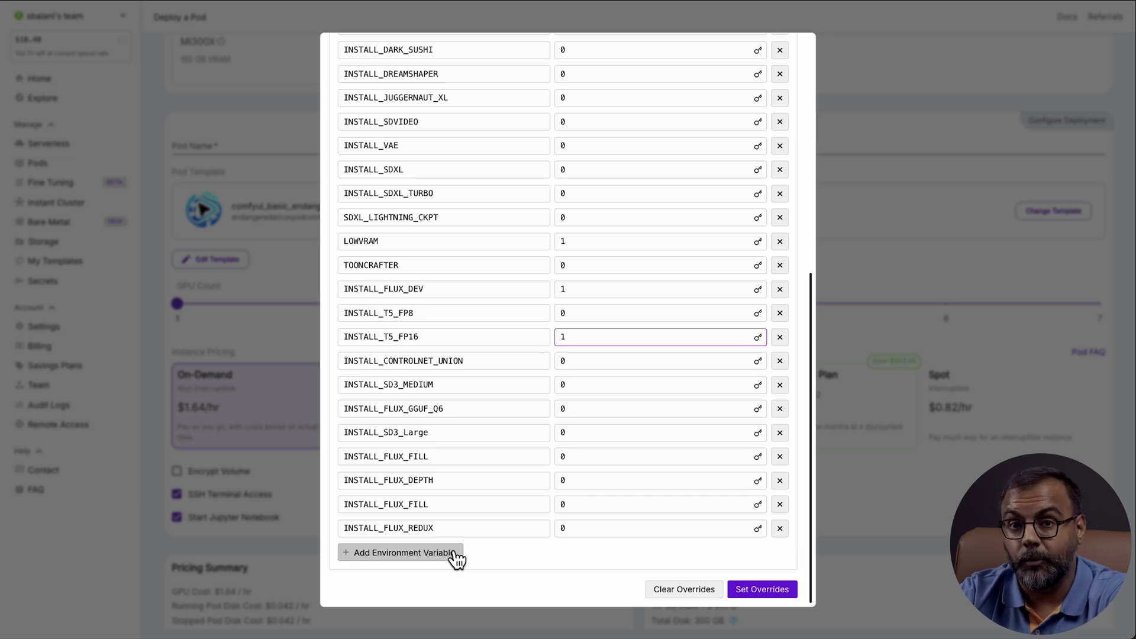
pyautogui.click(769, 590)
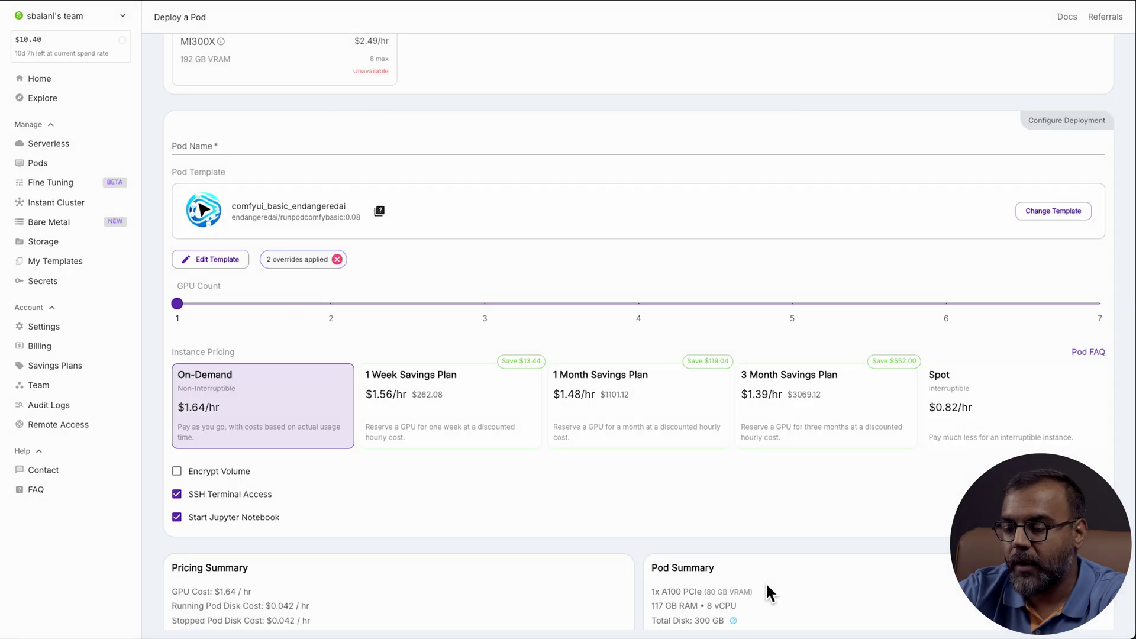
# - Deploy the comfyui_basic_endangeredai pod on demand and wait until it is Running
pyautogui.scroll(-2, 550, 621)
pyautogui.click(550, 610)
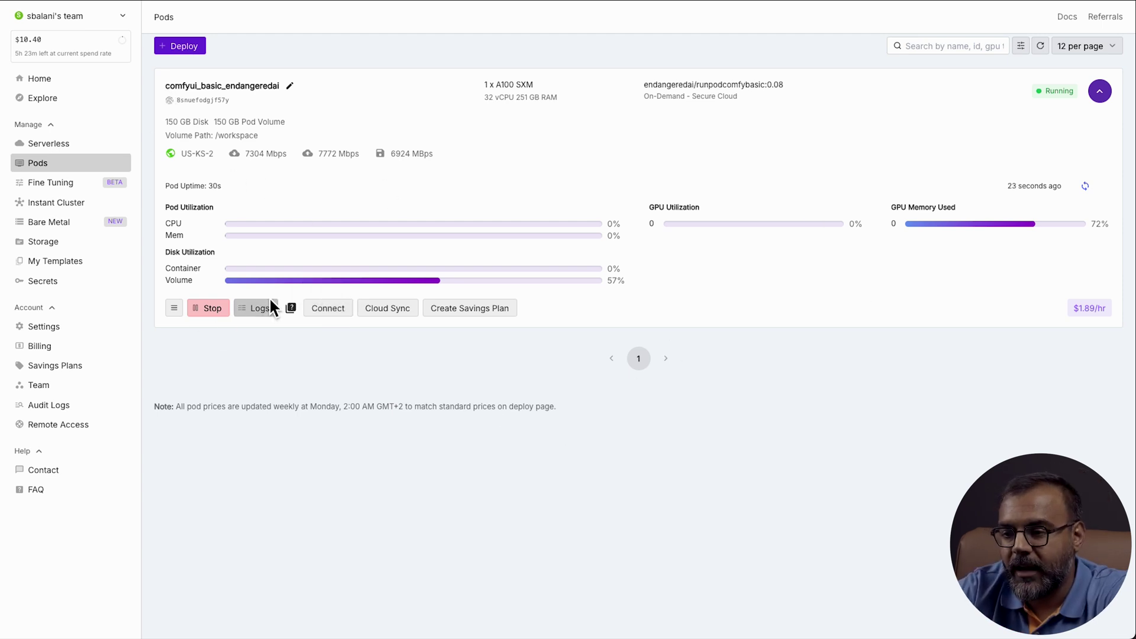
# - Connect to the running pod and launch ComfyUI from its HTTP service on port 8188
pyautogui.click(346, 311)
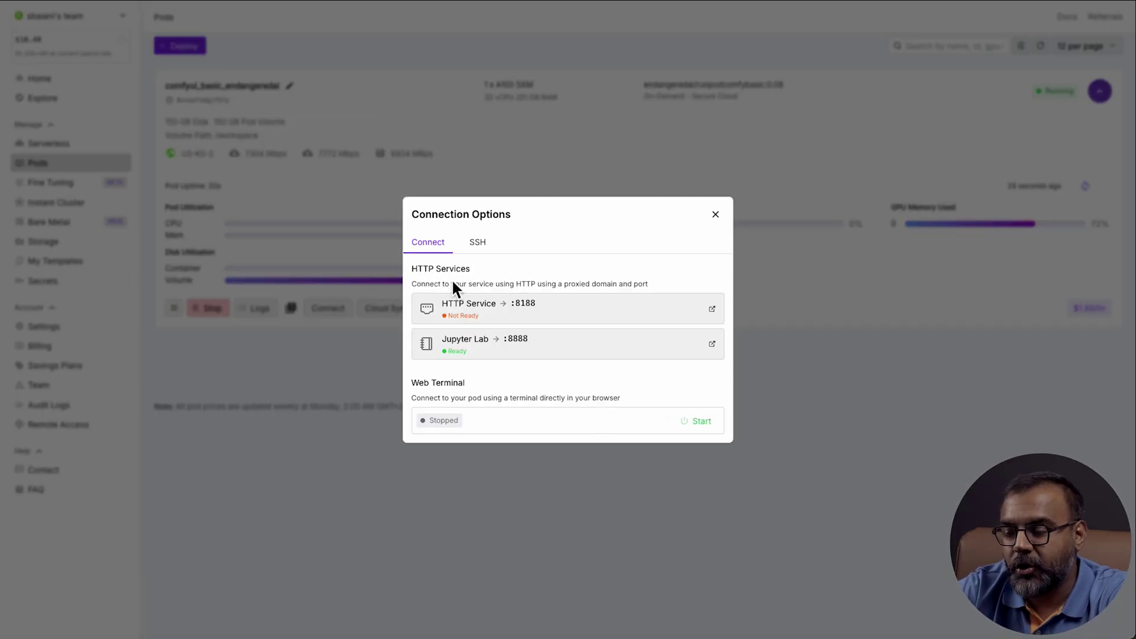
pyautogui.click(467, 352)
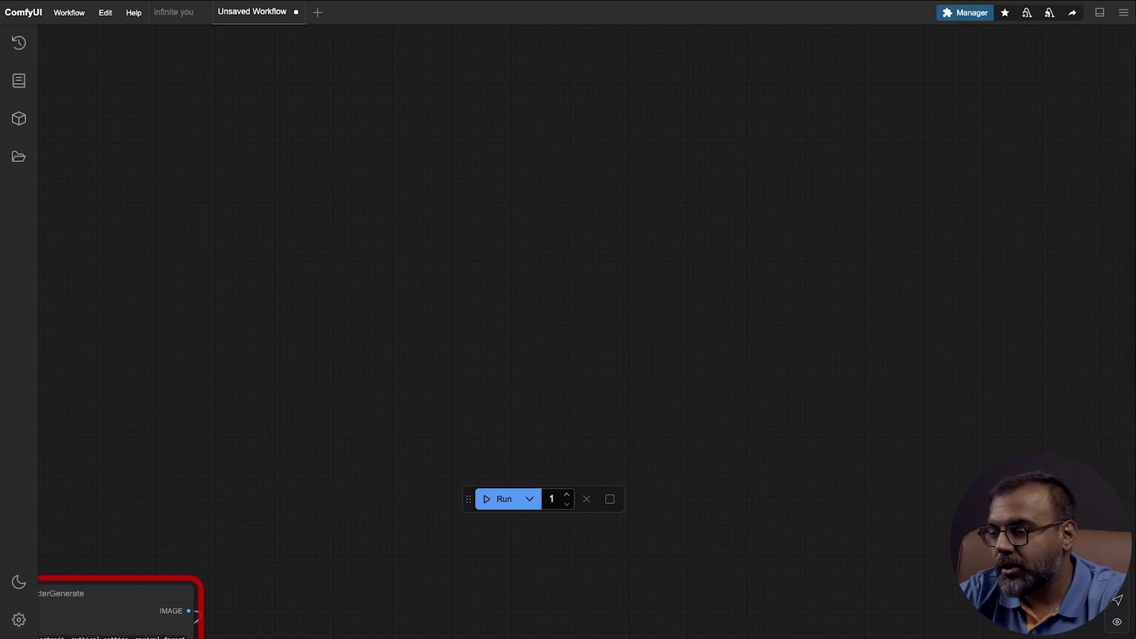
# - Load sim_stage1.json into ComfyUI and search the manager for the missing InfiniteYouApply node
pyautogui.moveTo(1130, 231); pyautogui.dragTo(647, 316)
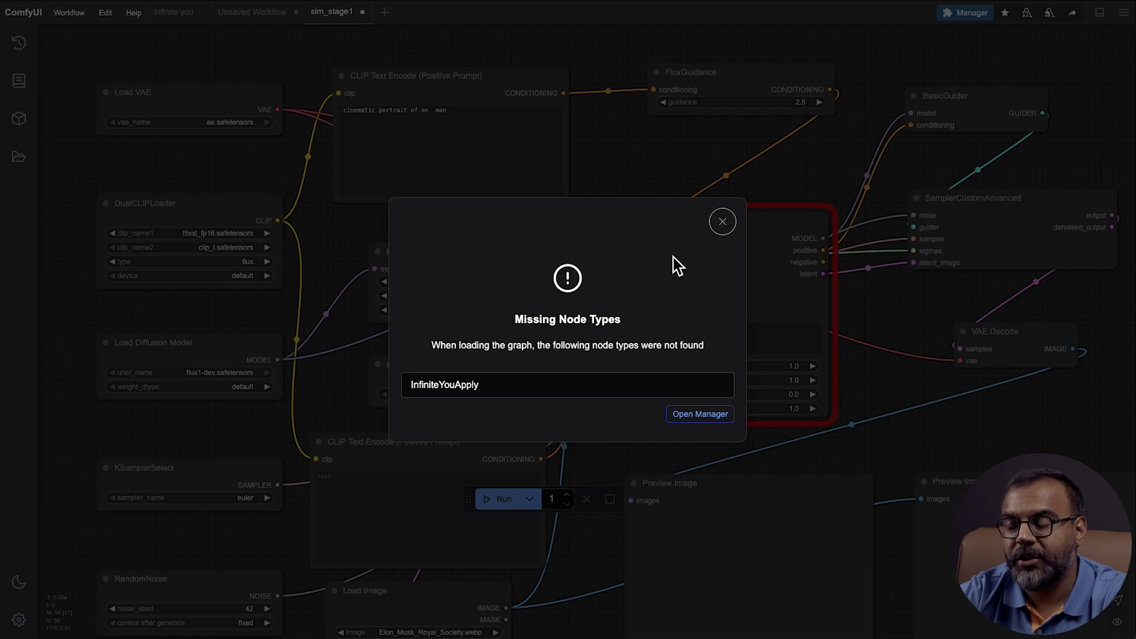
pyautogui.click(701, 414)
pyautogui.write('I')
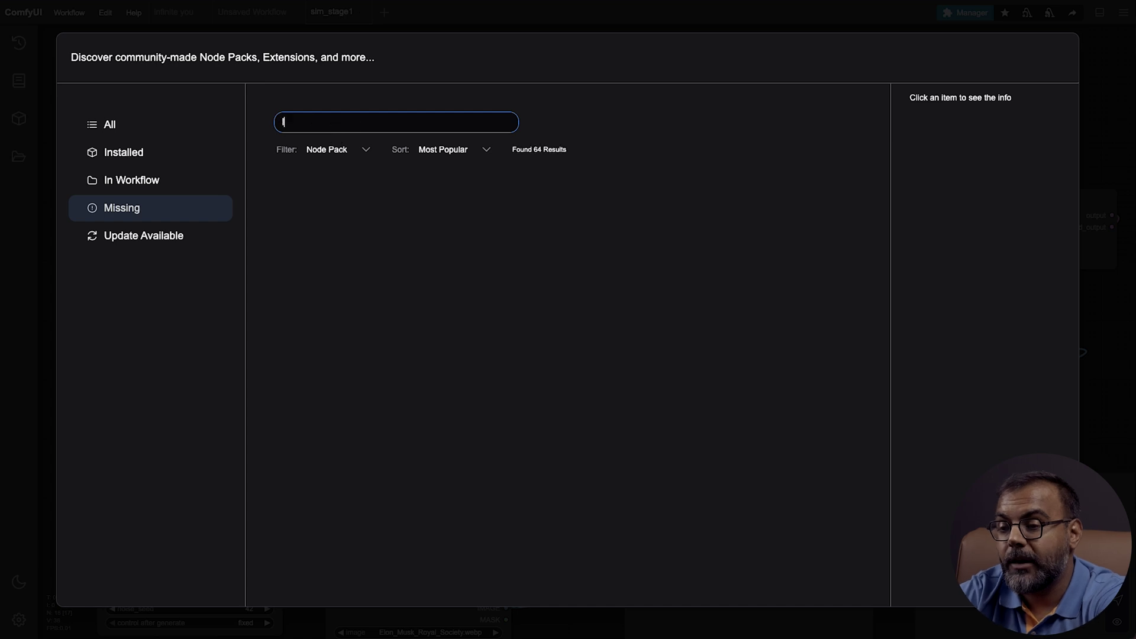
pyautogui.write('nfiniteYouApply')
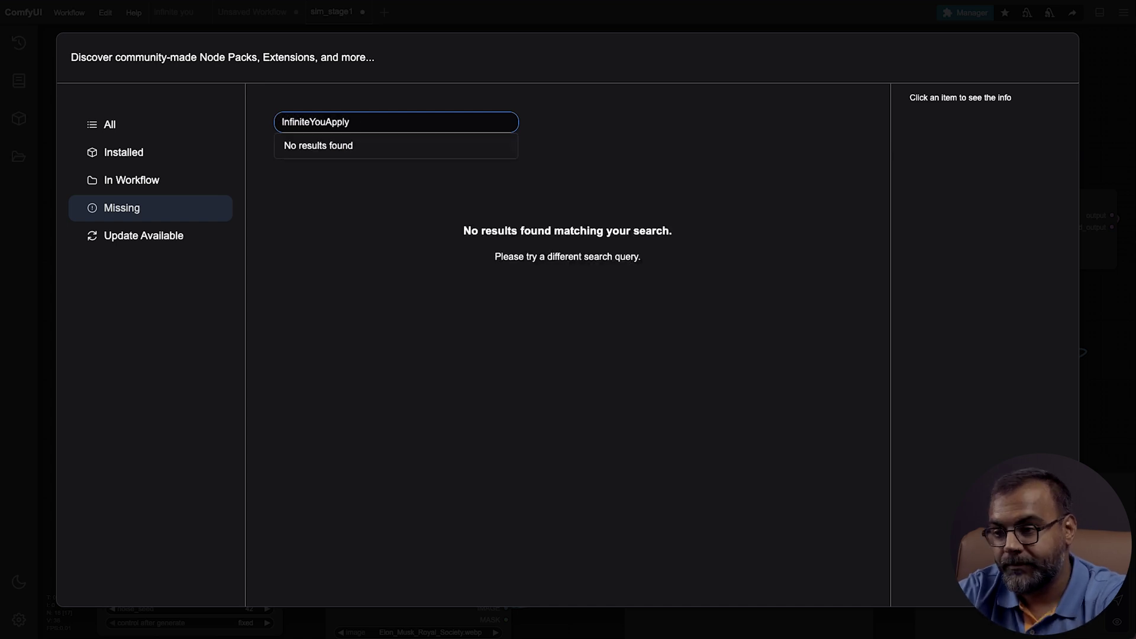
pyautogui.click(309, 14)
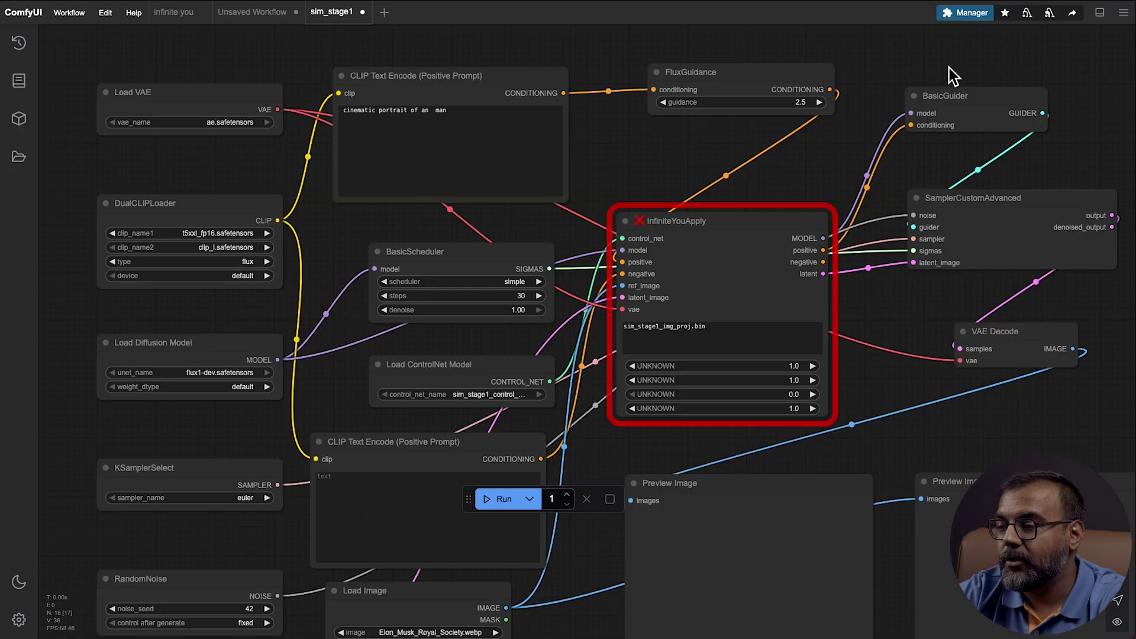
# - Find ComfyUI_InfiniteYou in the Custom Nodes Manager and apply Try fix
pyautogui.click(970, 13)
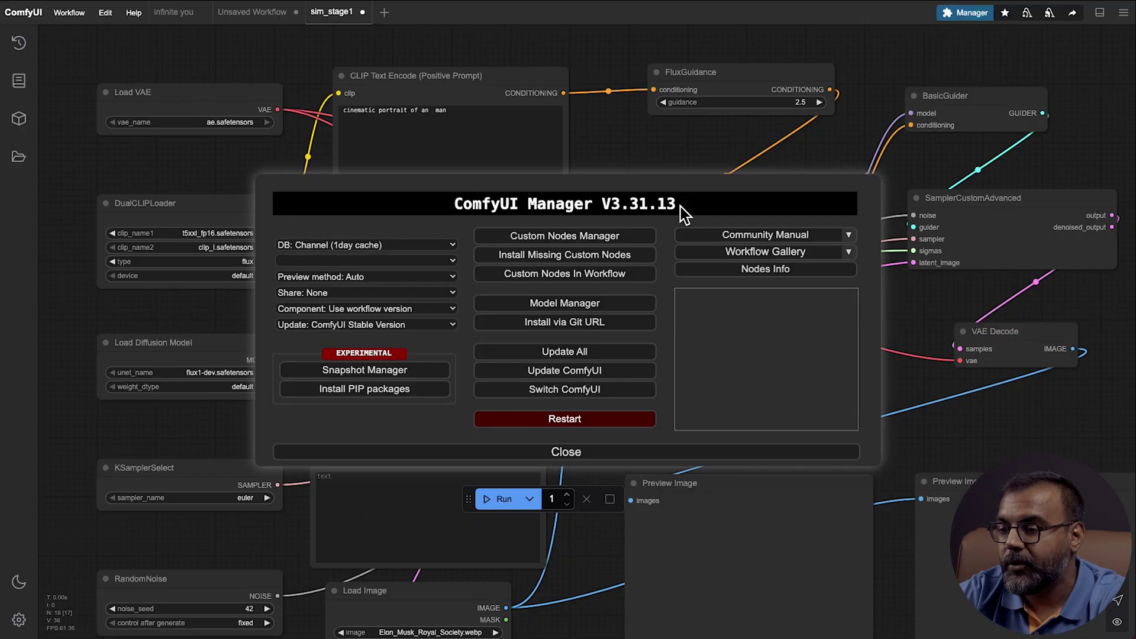
pyautogui.click(647, 240)
pyautogui.click(324, 94)
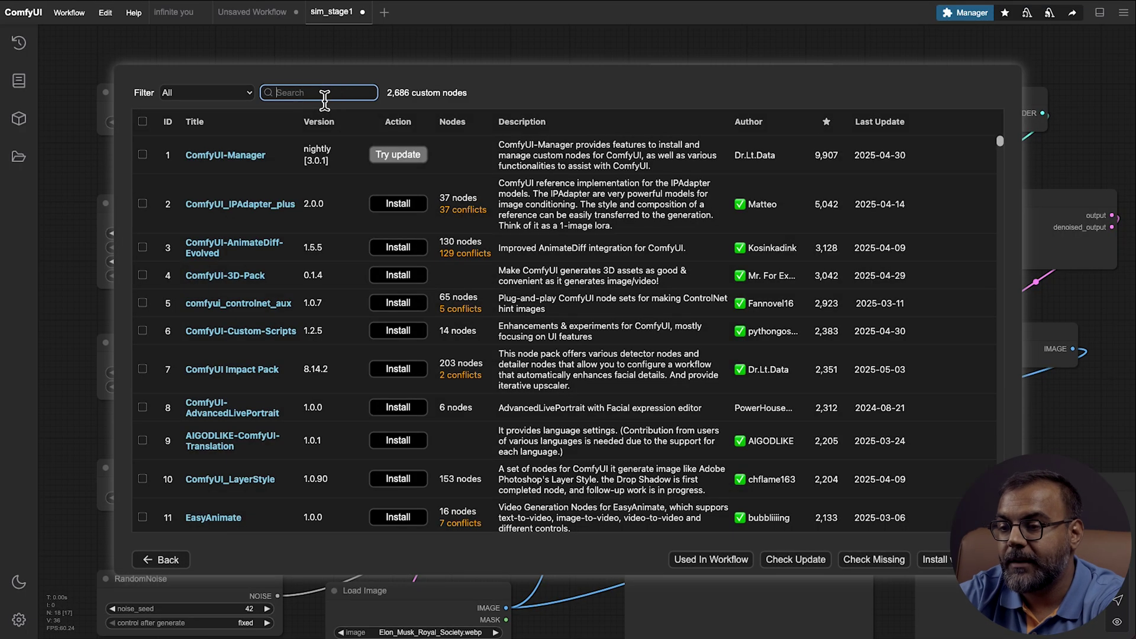
pyautogui.write('InfiniteYou')
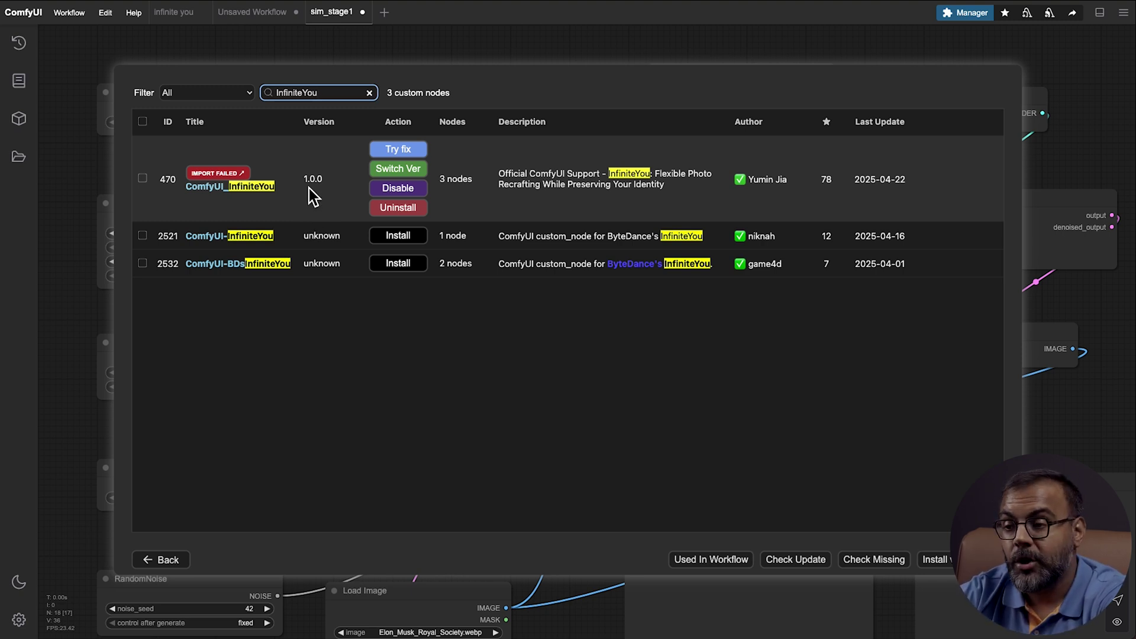
pyautogui.click(422, 153)
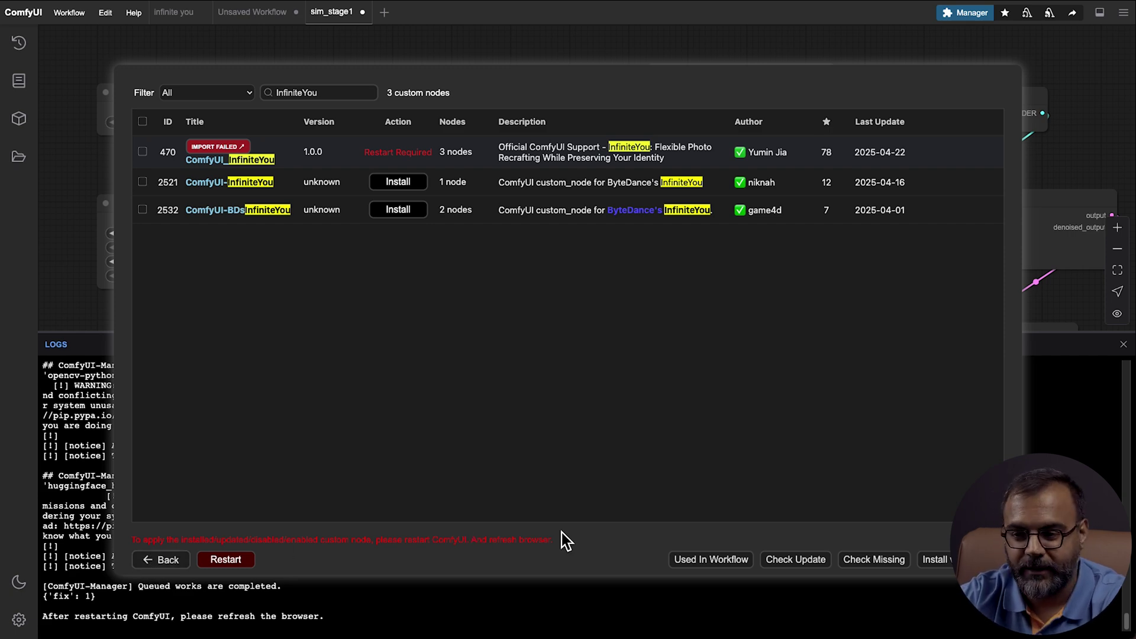
# - Restart the ComfyUI server and reload the browser page
pyautogui.click(236, 560)
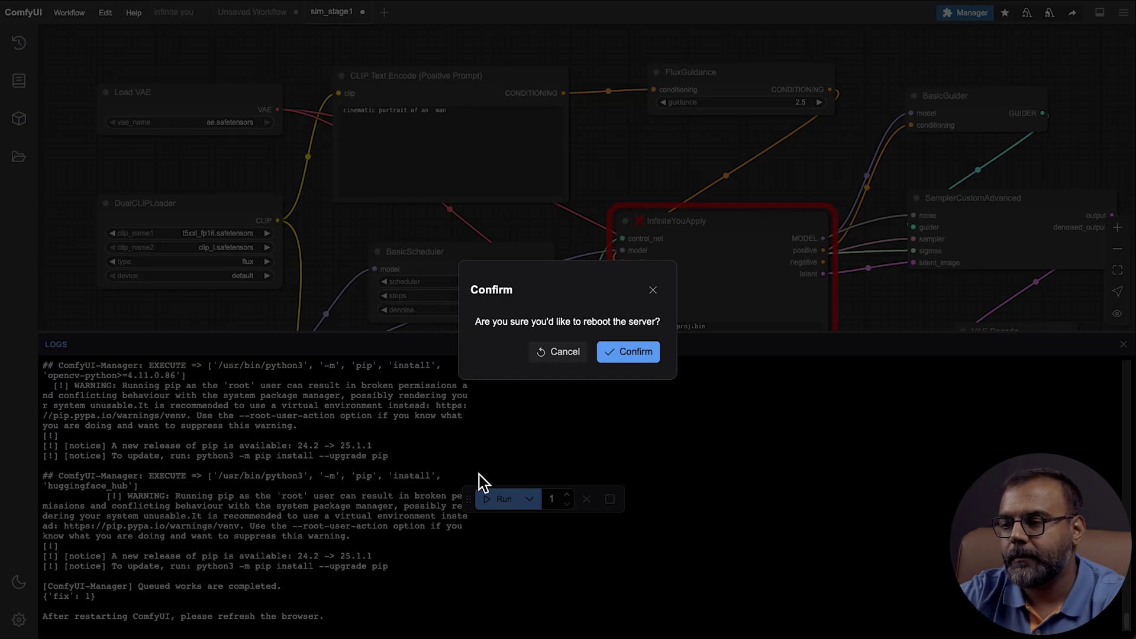
pyautogui.click(628, 351)
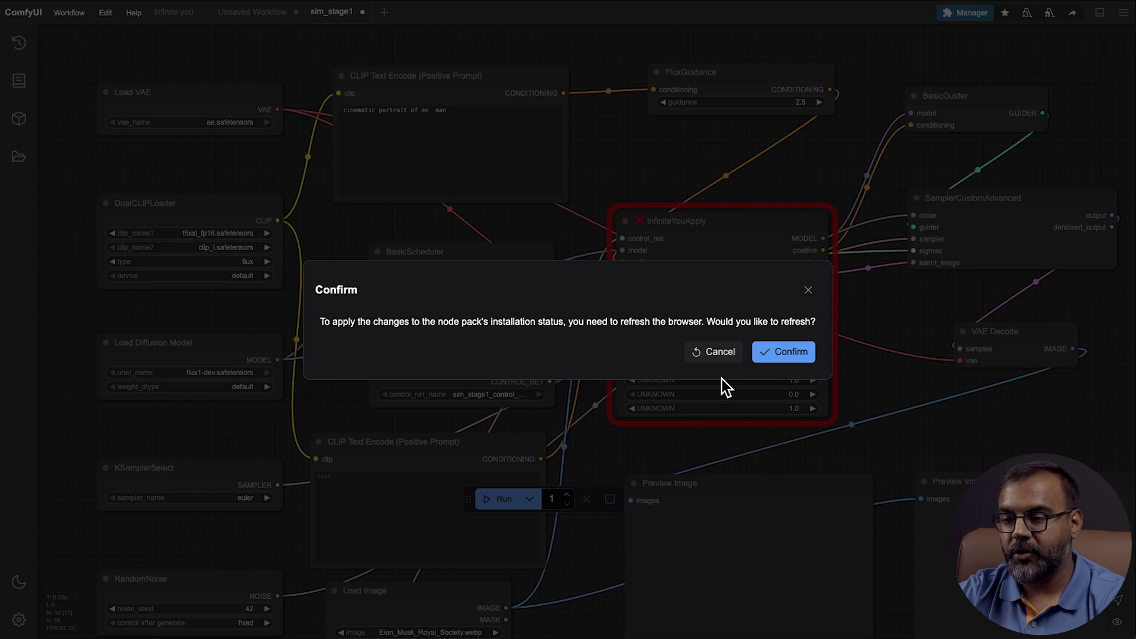
pyautogui.click(788, 357)
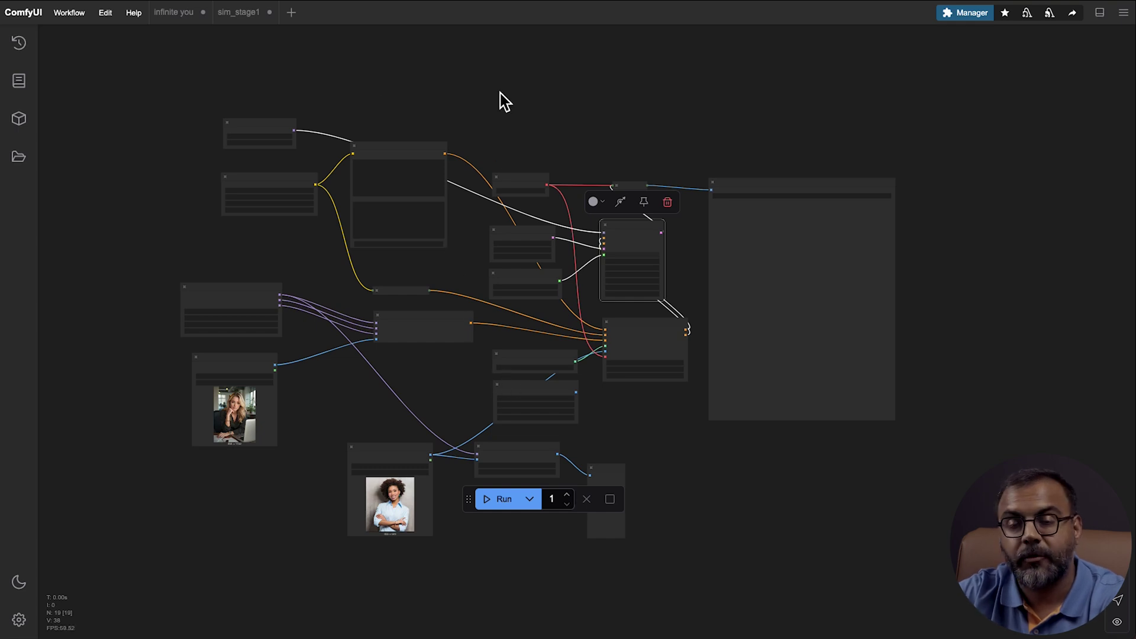
pyautogui.moveTo(354, 70); pyautogui.dragTo(354, 56)
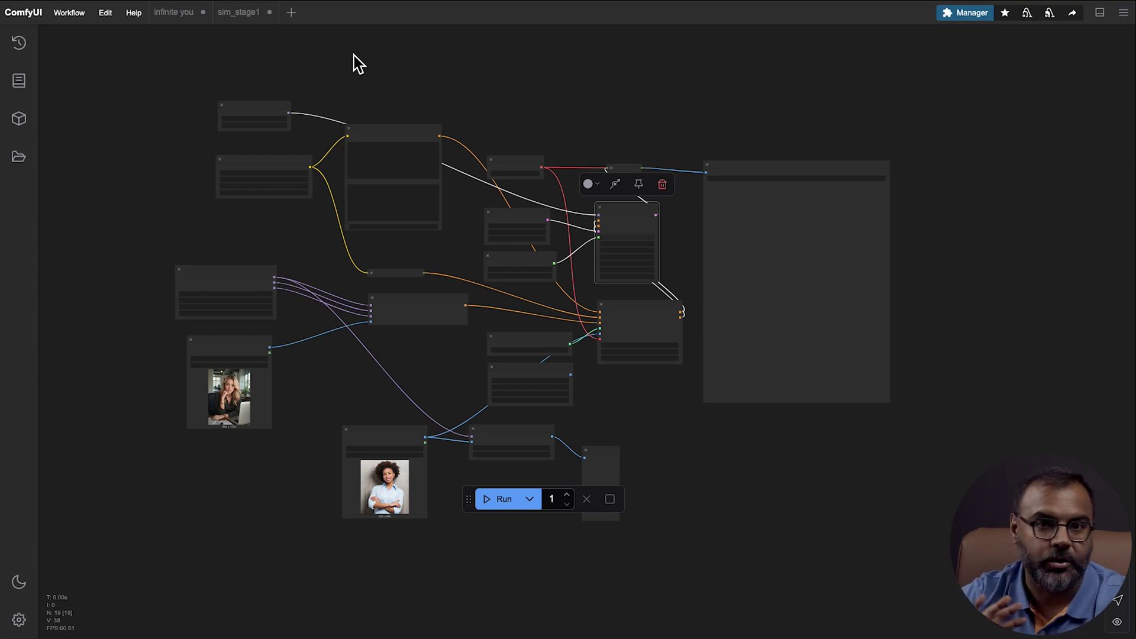
pyautogui.scroll(2, 452, 411)
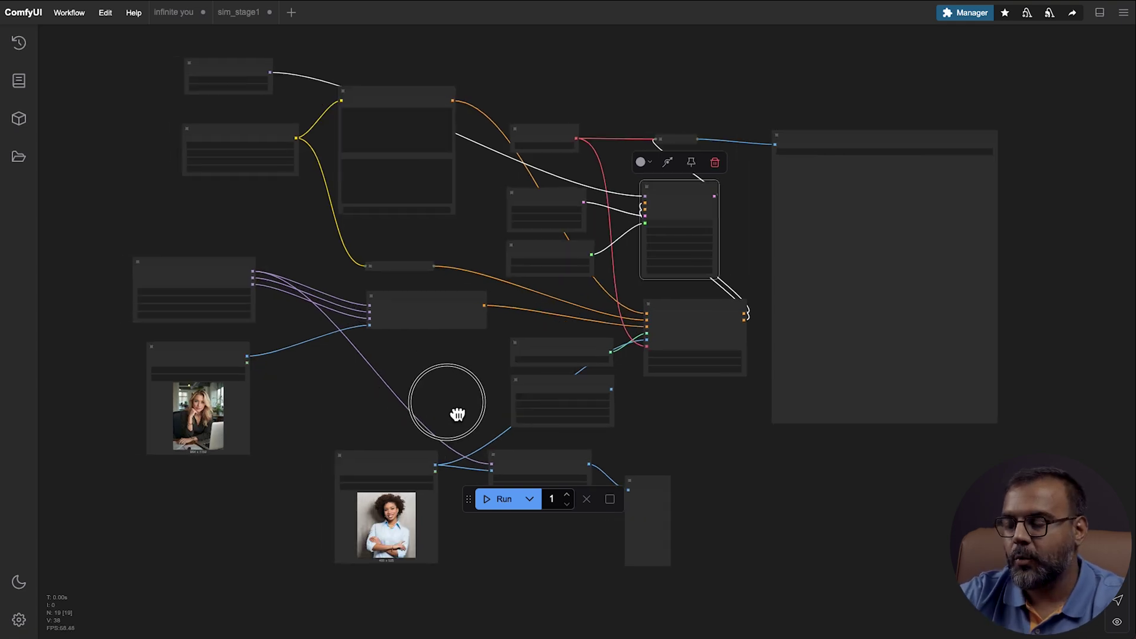
pyautogui.moveTo(452, 410); pyautogui.dragTo(519, 404)
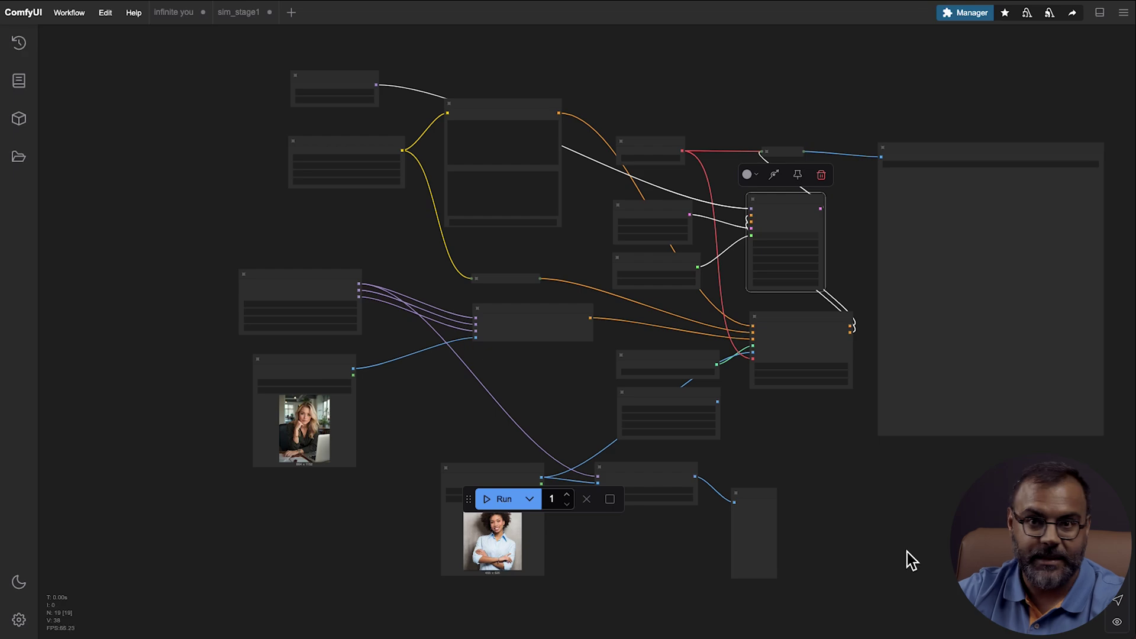
pyautogui.scroll(5, 457, 232)
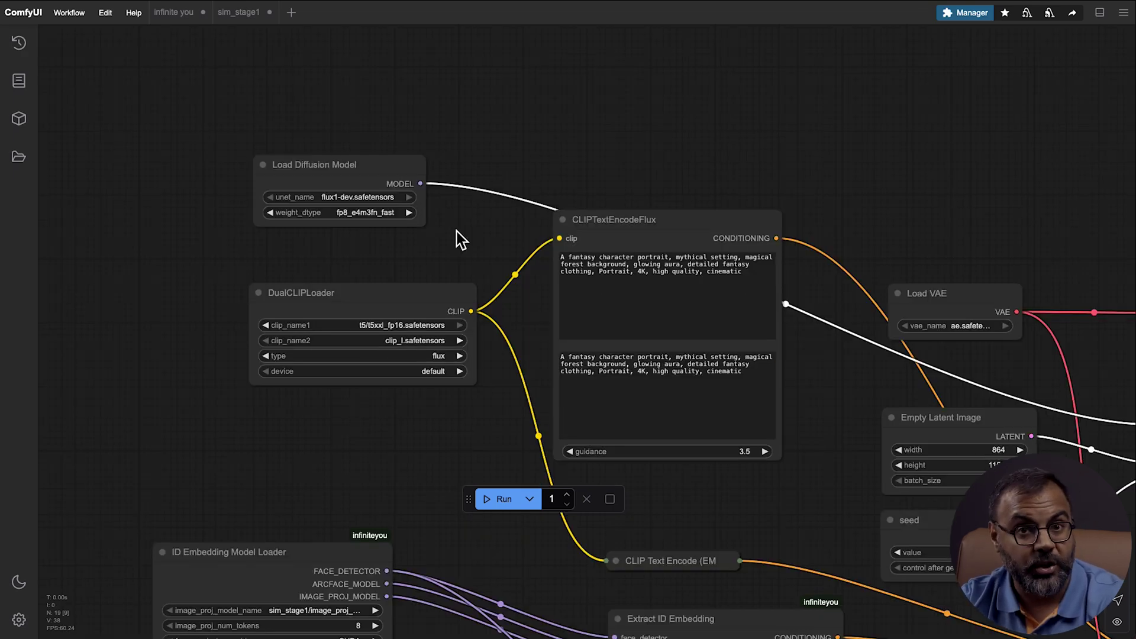
pyautogui.scroll(4, 457, 232)
pyautogui.moveTo(447, 223); pyautogui.dragTo(491, 182)
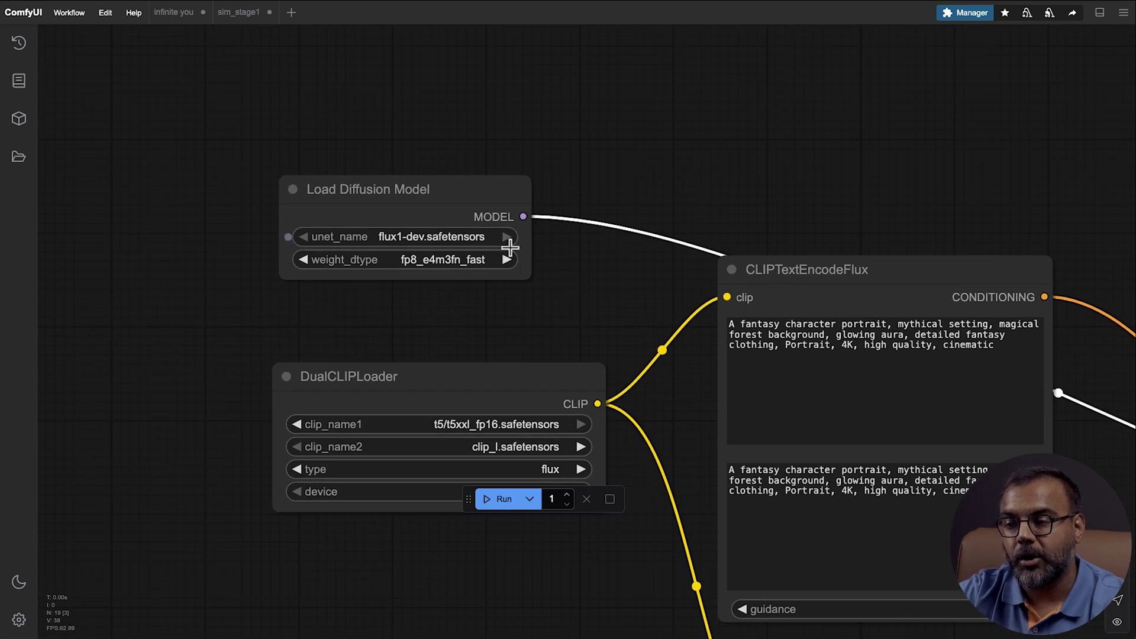
pyautogui.scroll(4, 487, 281)
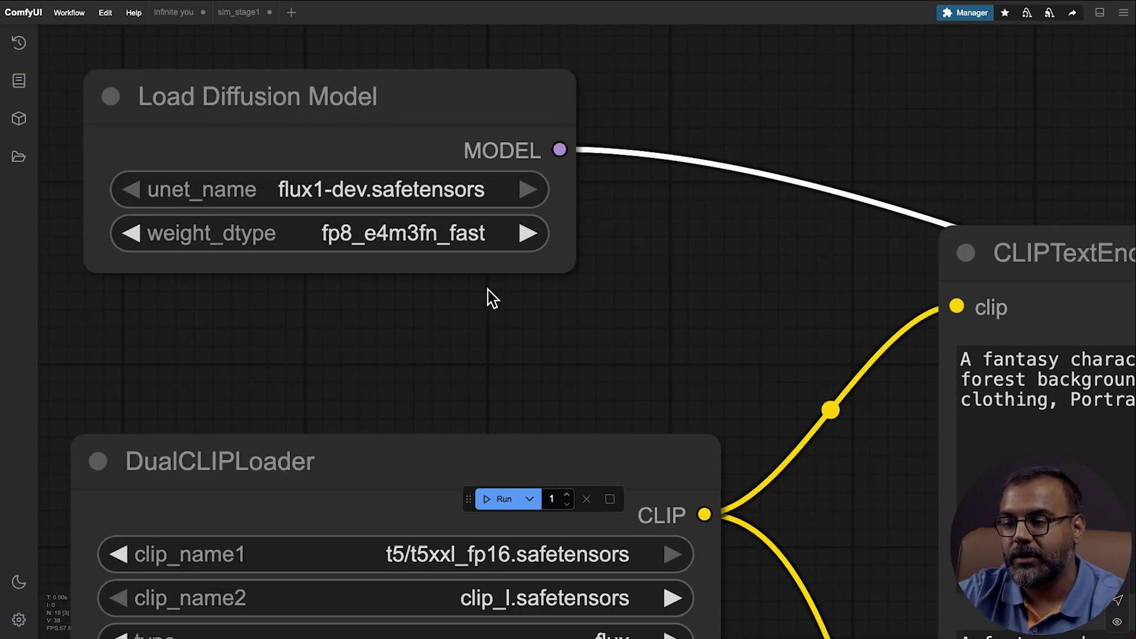
pyautogui.moveTo(421, 290); pyautogui.dragTo(499, 275)
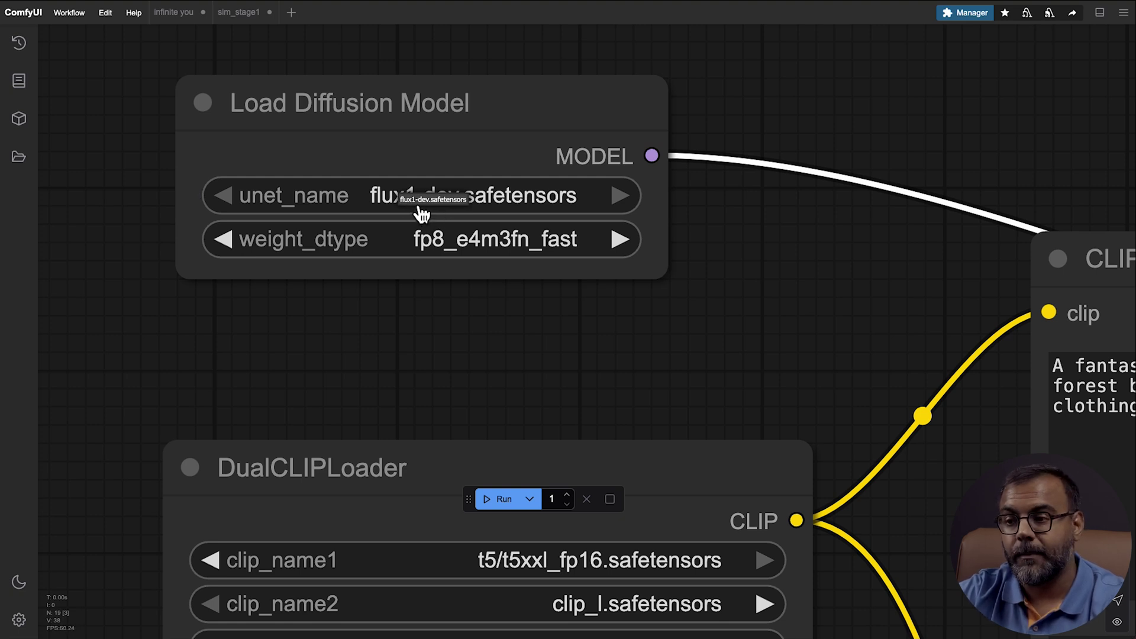
pyautogui.click(424, 140)
pyautogui.click(455, 248)
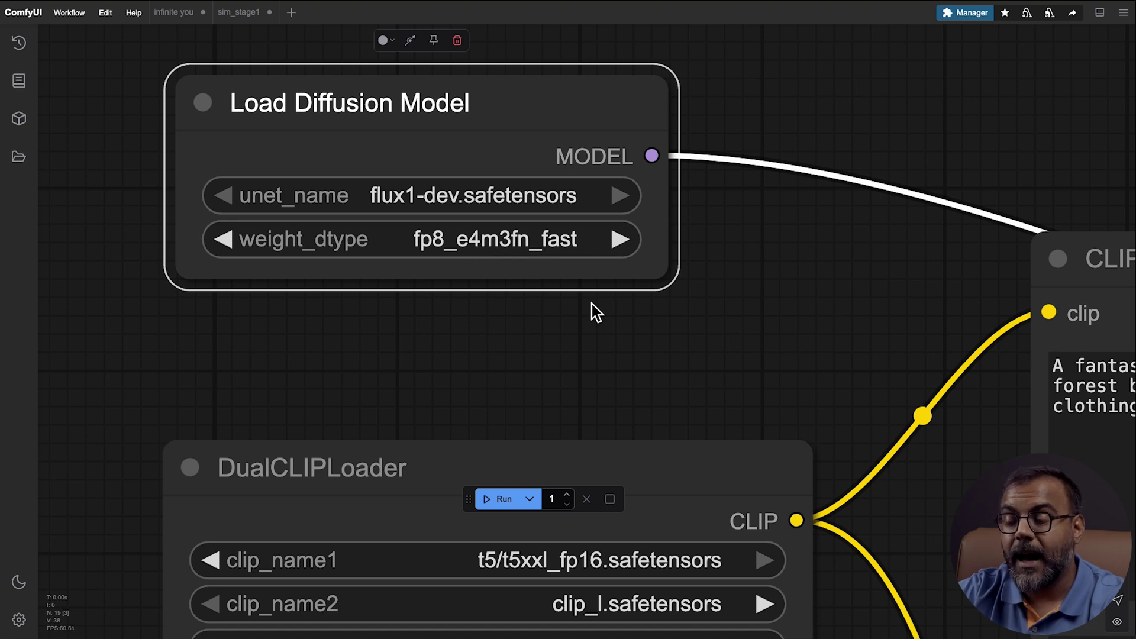
pyautogui.scroll(-5, 592, 314)
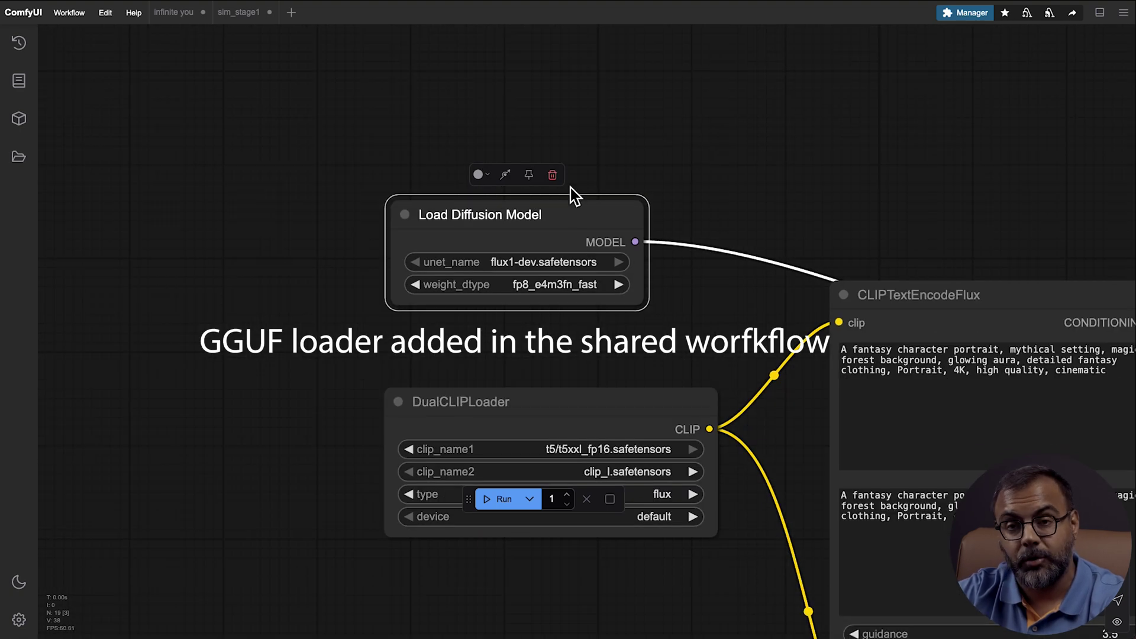
pyautogui.click(600, 134)
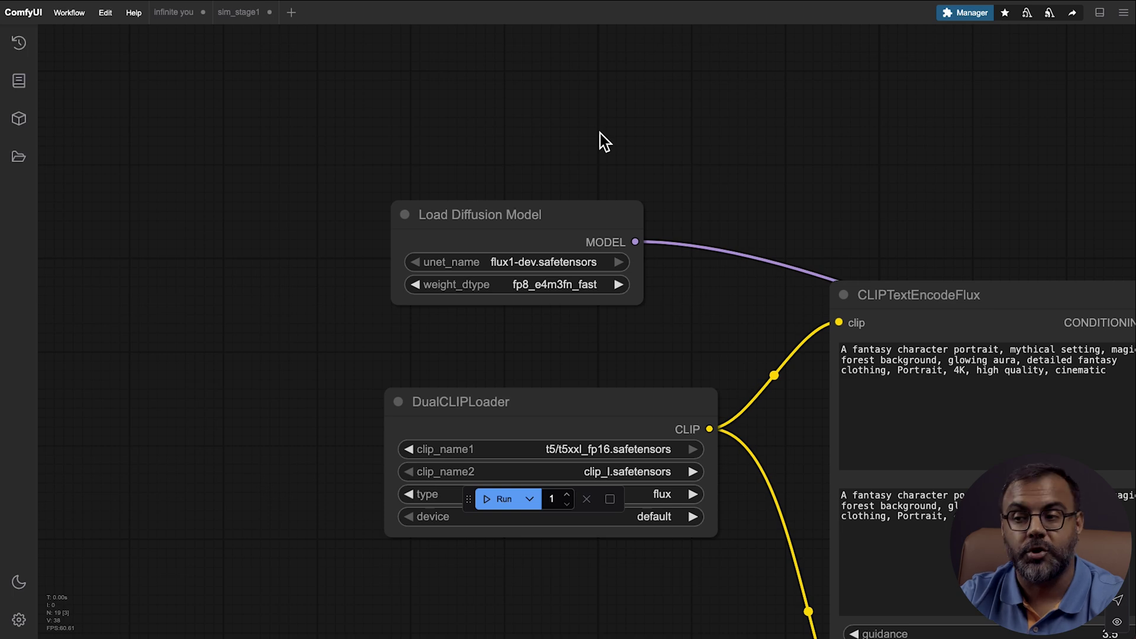
pyautogui.scroll(-5, 652, 195)
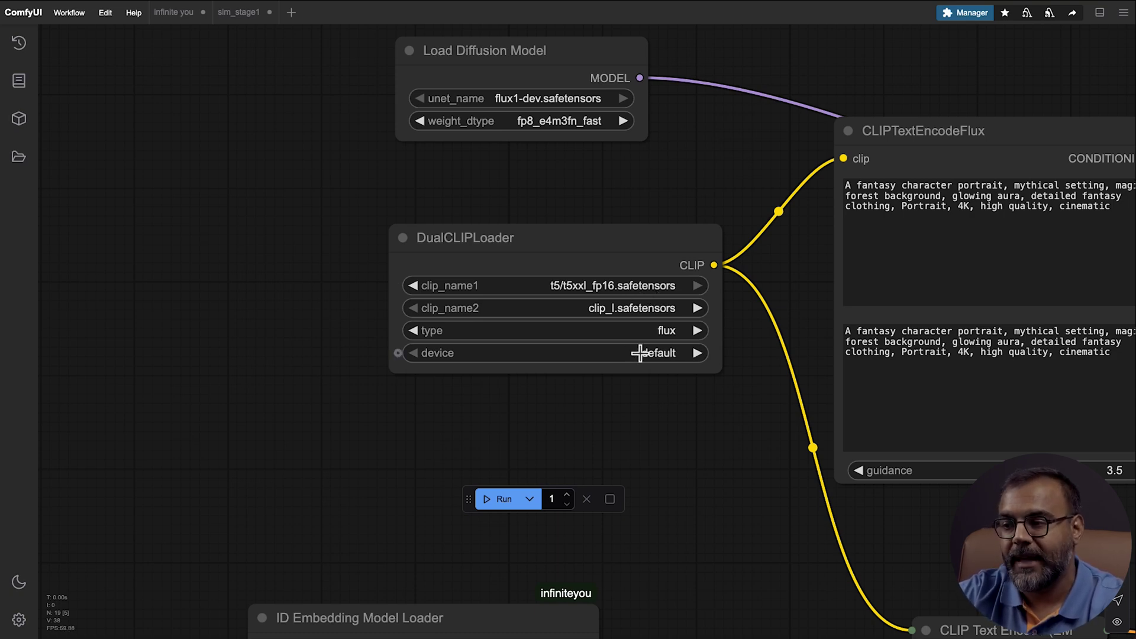
pyautogui.moveTo(640, 363); pyautogui.dragTo(438, 278)
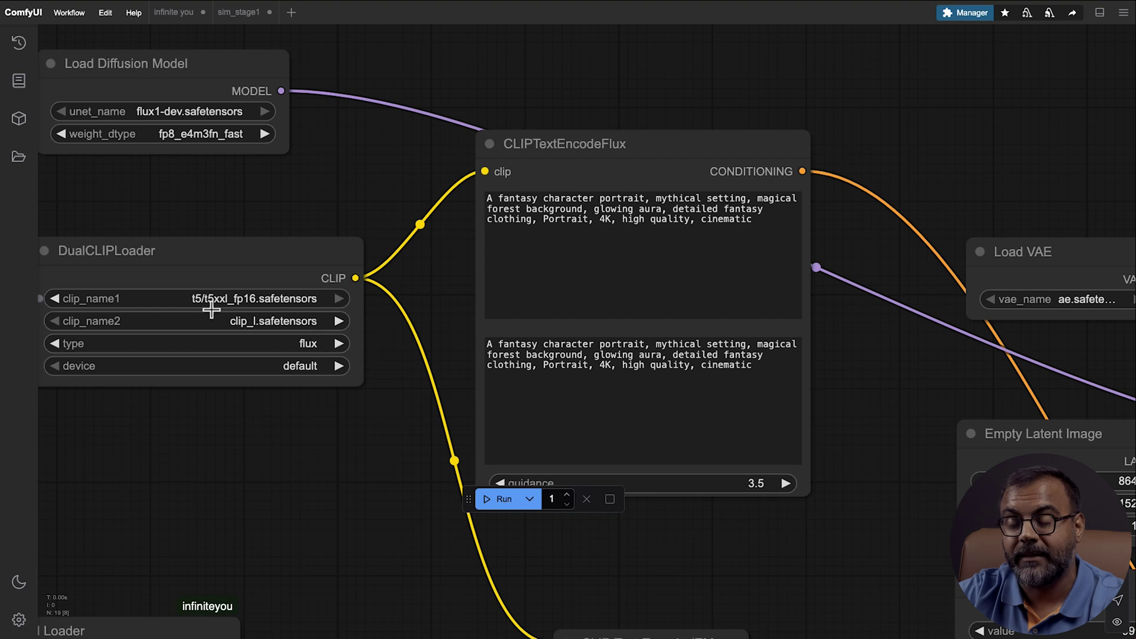
pyautogui.scroll(-2, 744, 181)
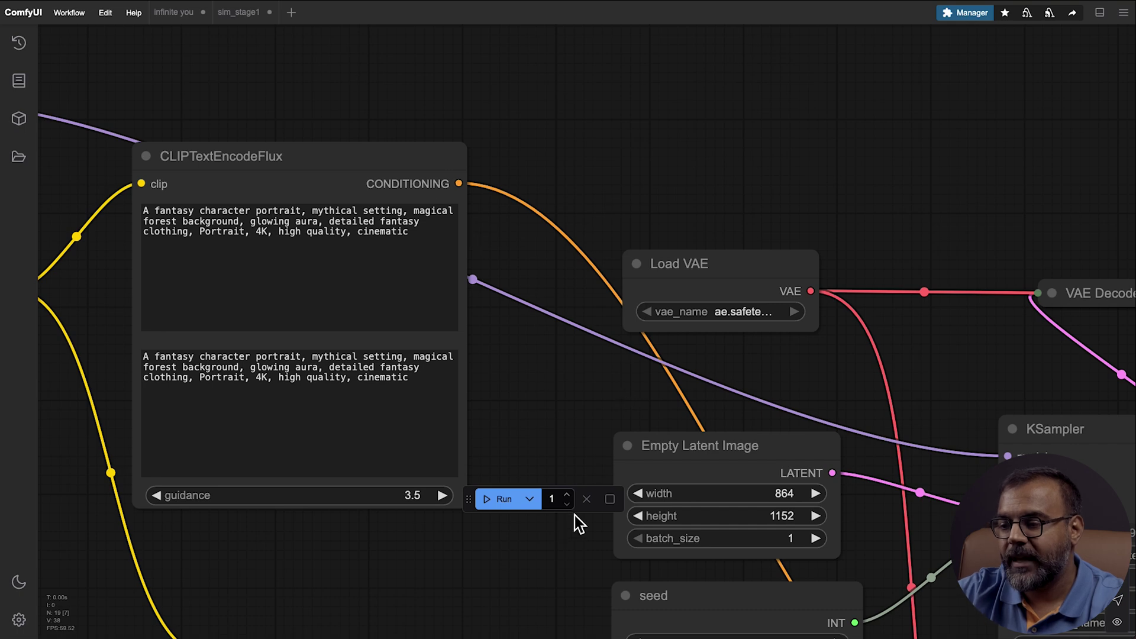
pyautogui.moveTo(583, 431); pyautogui.dragTo(428, 200)
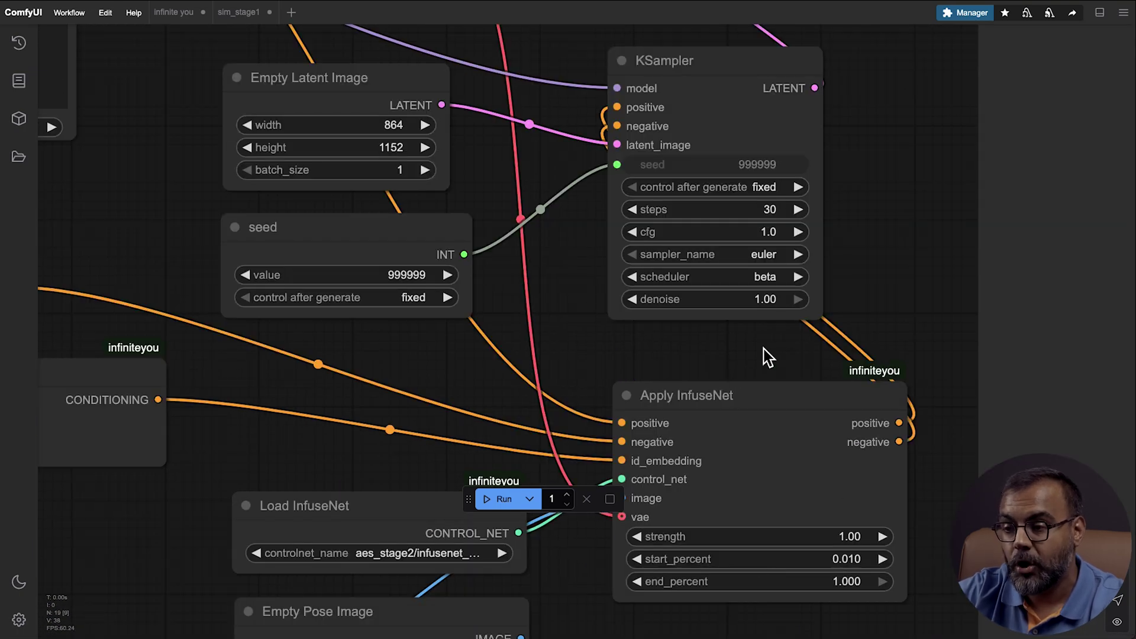
pyautogui.moveTo(559, 285); pyautogui.dragTo(532, 246)
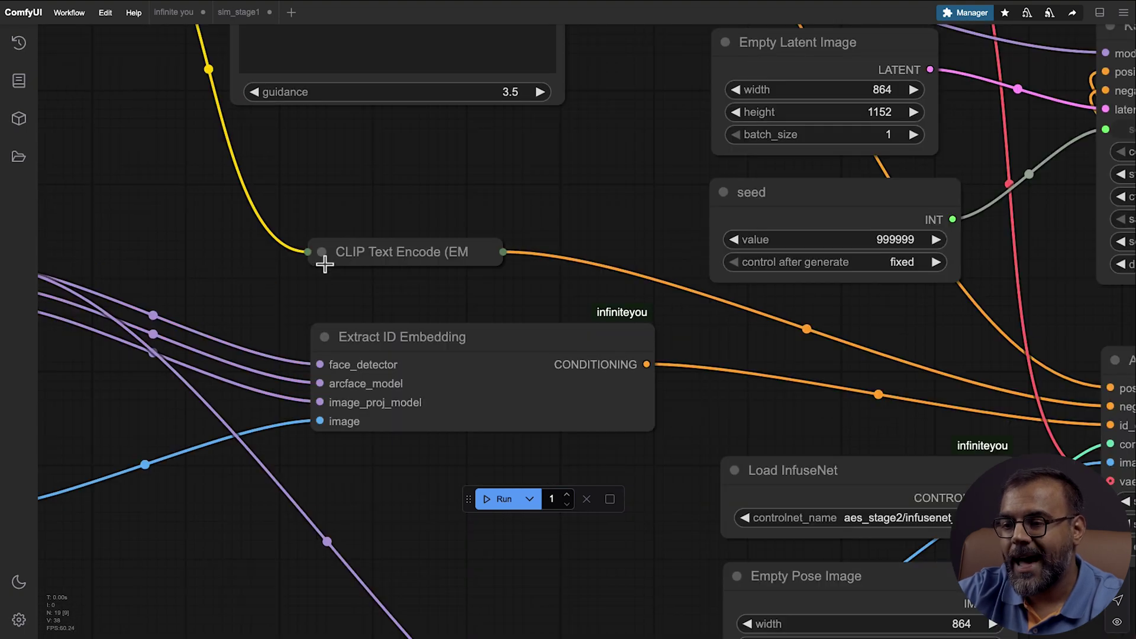
pyautogui.click(322, 253)
pyautogui.moveTo(436, 237); pyautogui.dragTo(329, 151)
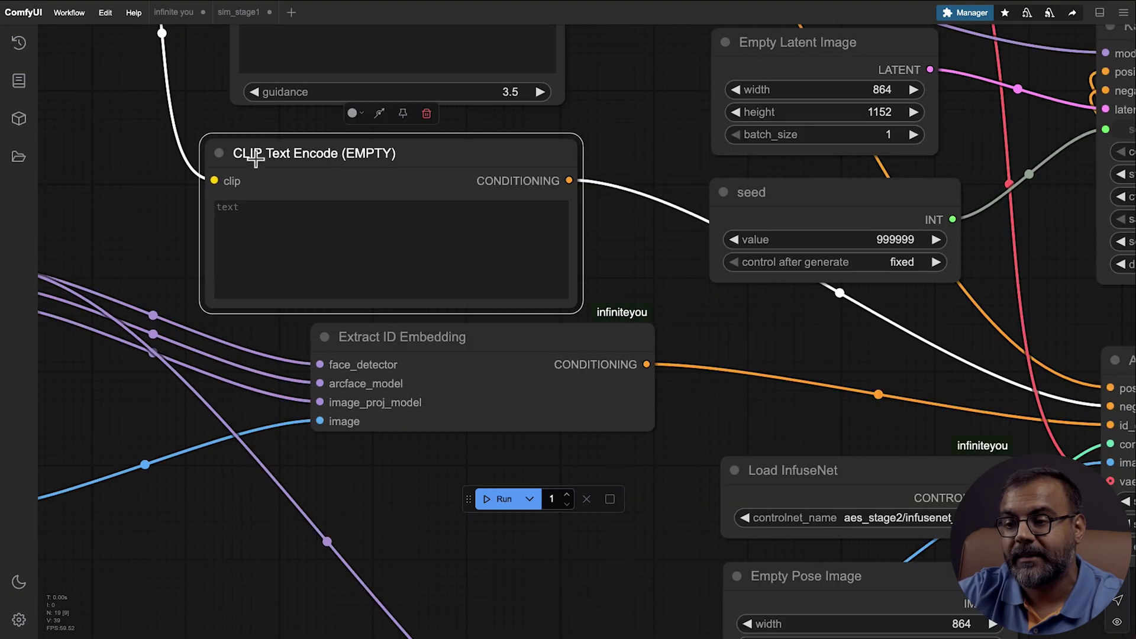
pyautogui.click(219, 154)
pyautogui.moveTo(139, 122); pyautogui.dragTo(501, 572)
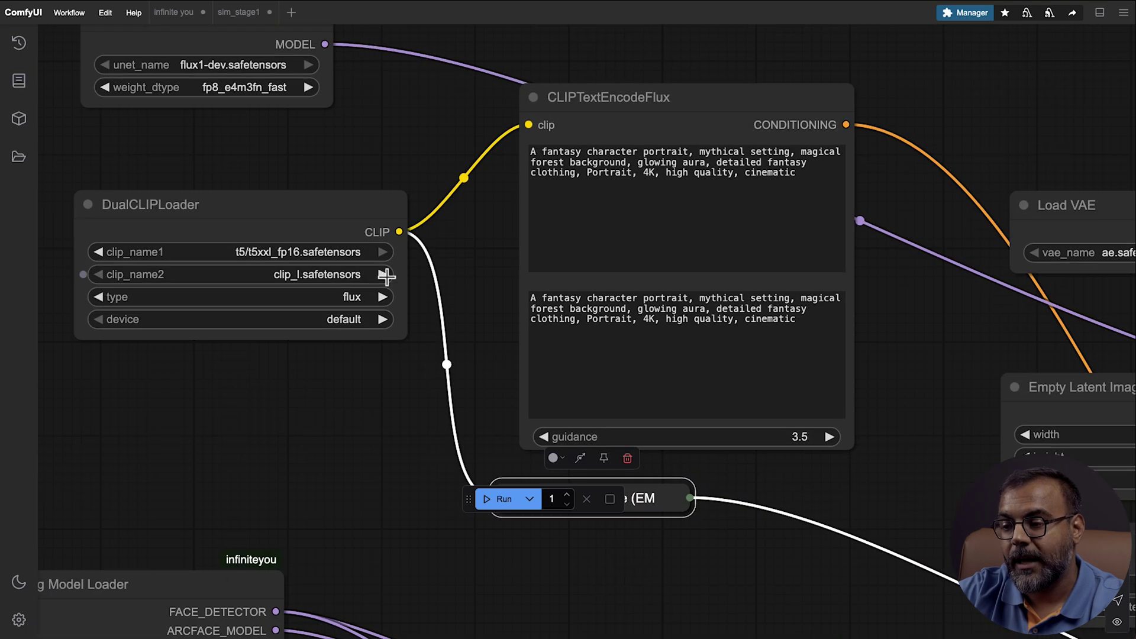
pyautogui.moveTo(414, 393); pyautogui.dragTo(236, 287)
pyautogui.moveTo(639, 457); pyautogui.dragTo(471, 285)
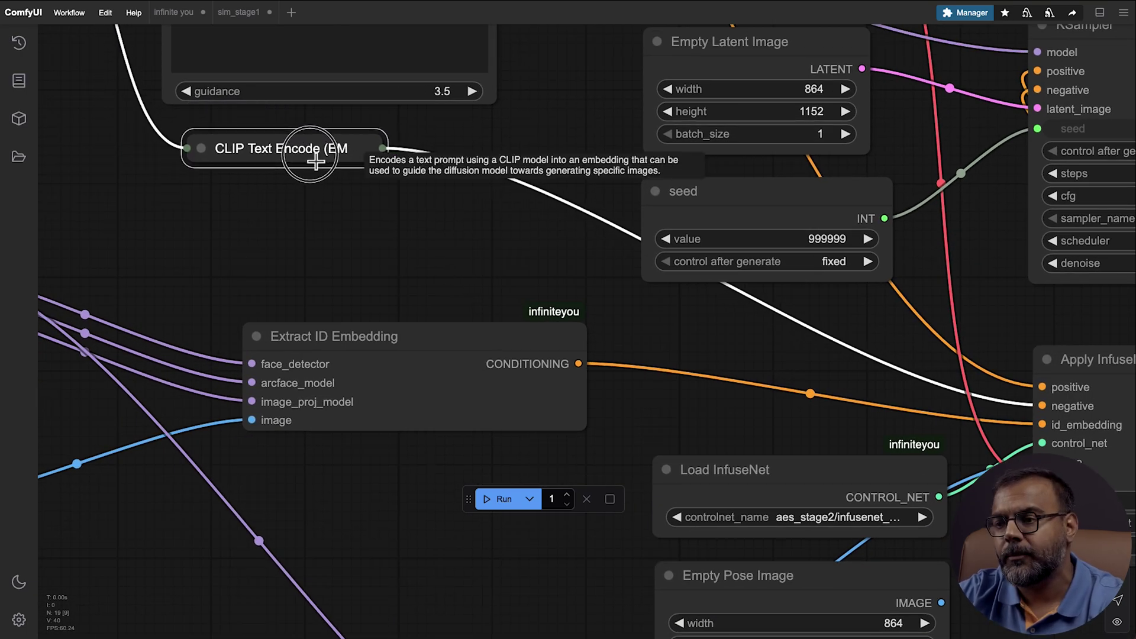
pyautogui.moveTo(316, 161); pyautogui.dragTo(314, 160)
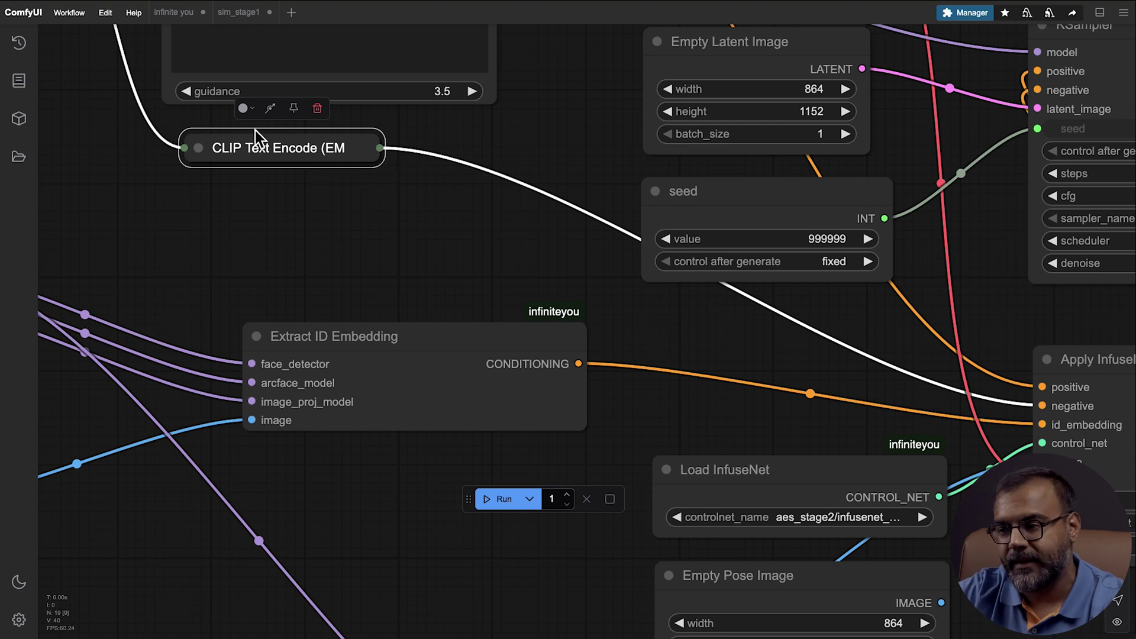
pyautogui.moveTo(876, 410); pyautogui.dragTo(602, 296)
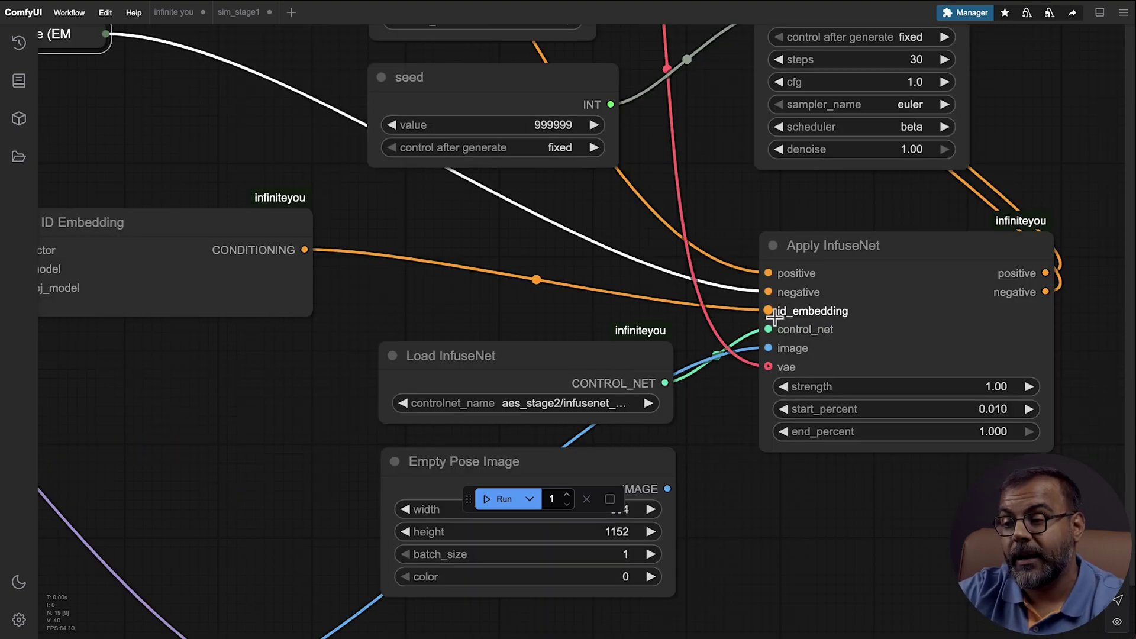
pyautogui.moveTo(371, 307); pyautogui.dragTo(746, 336)
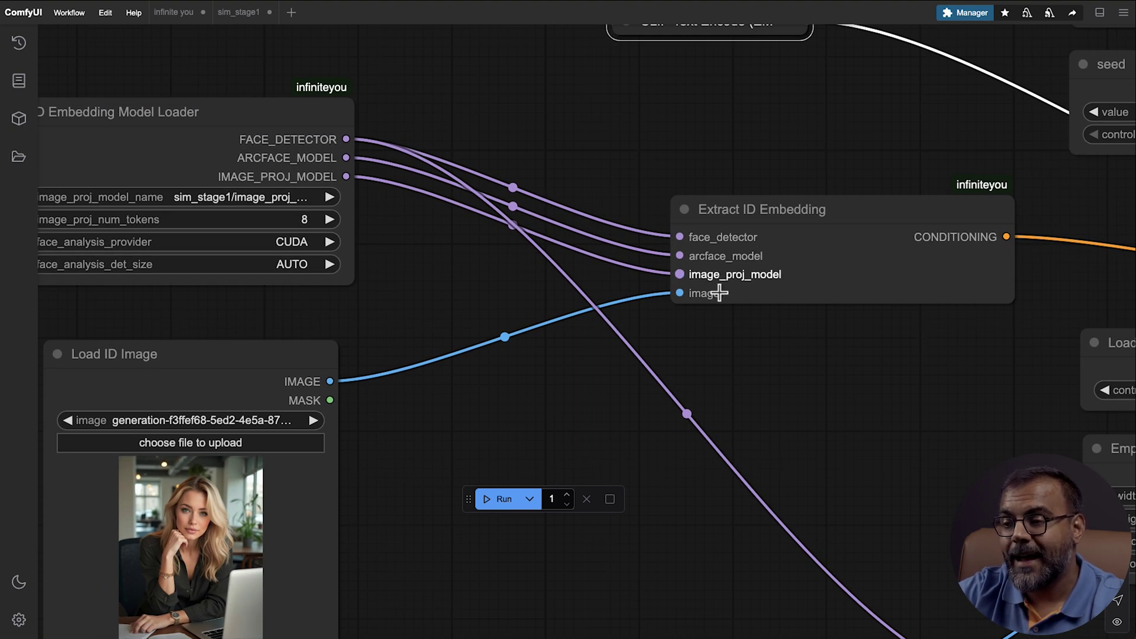
pyautogui.moveTo(602, 173); pyautogui.dragTo(728, 164)
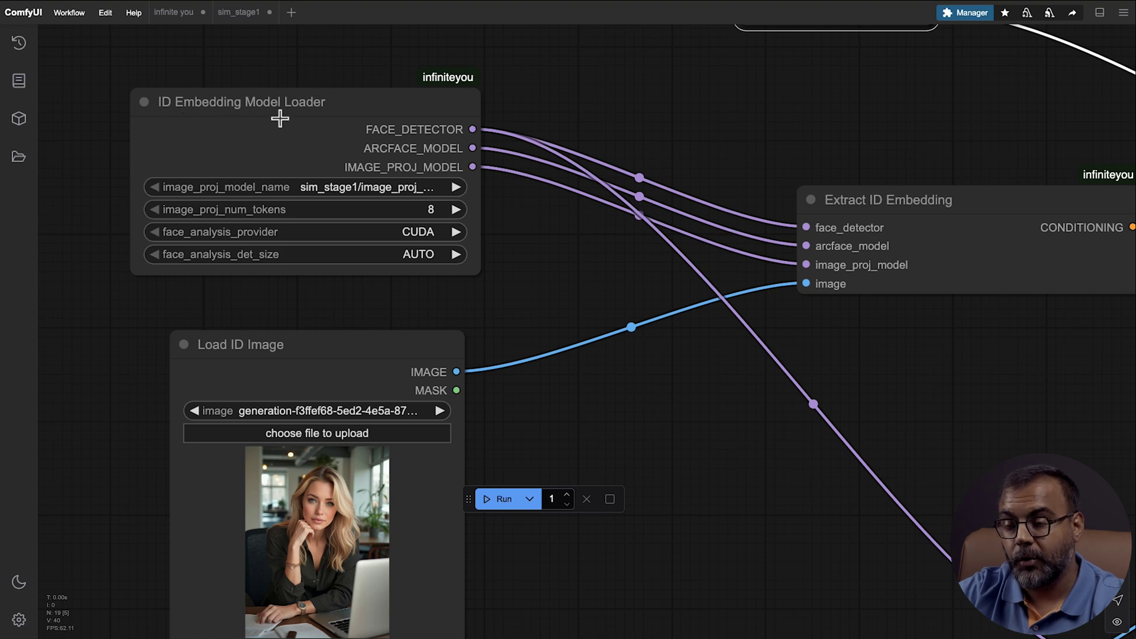
pyautogui.click(342, 188)
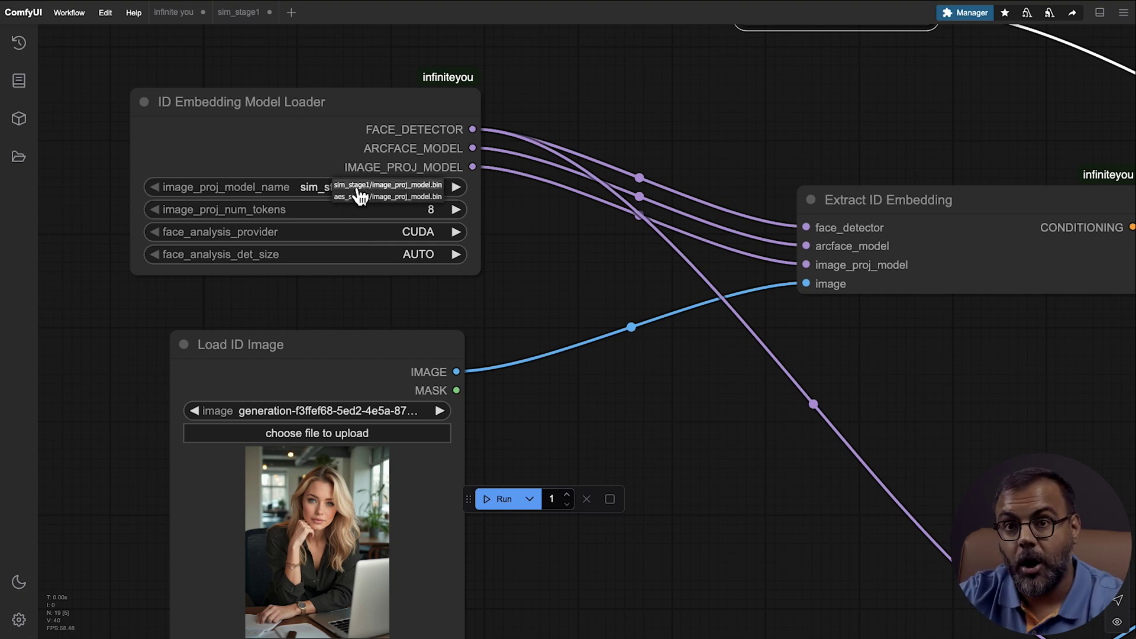
pyautogui.click(287, 155)
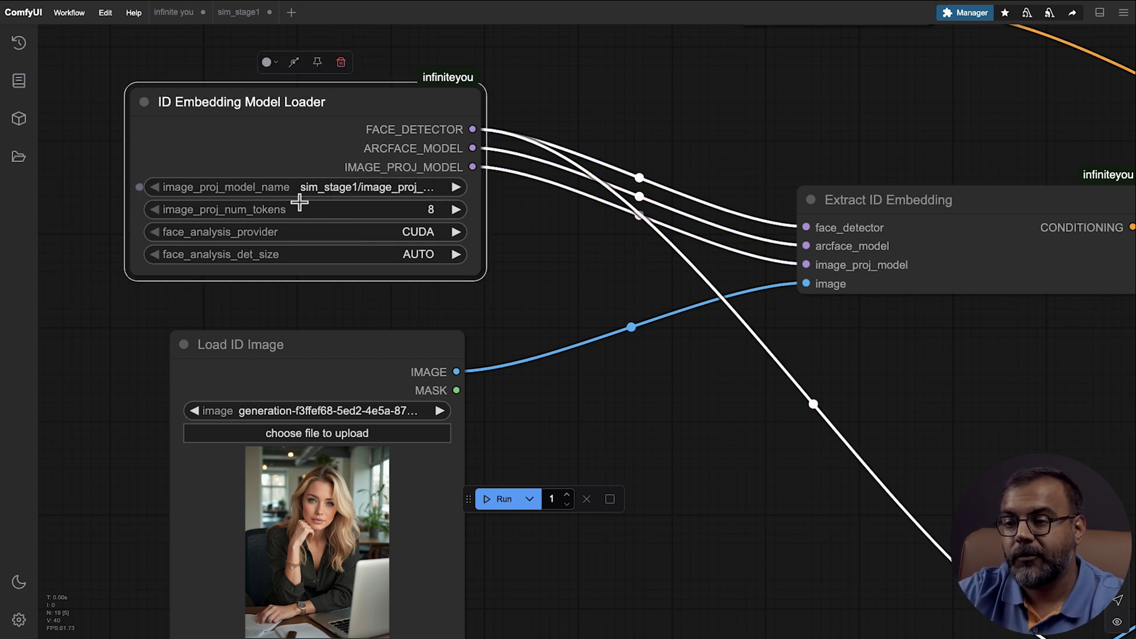
pyautogui.click(304, 198)
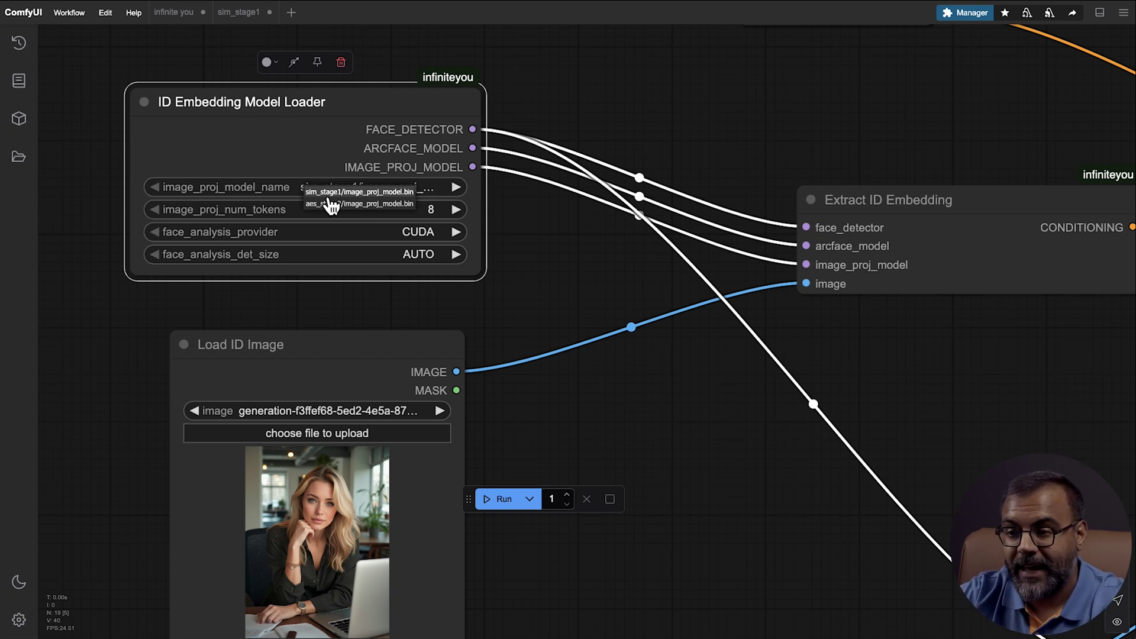
pyautogui.click(406, 291)
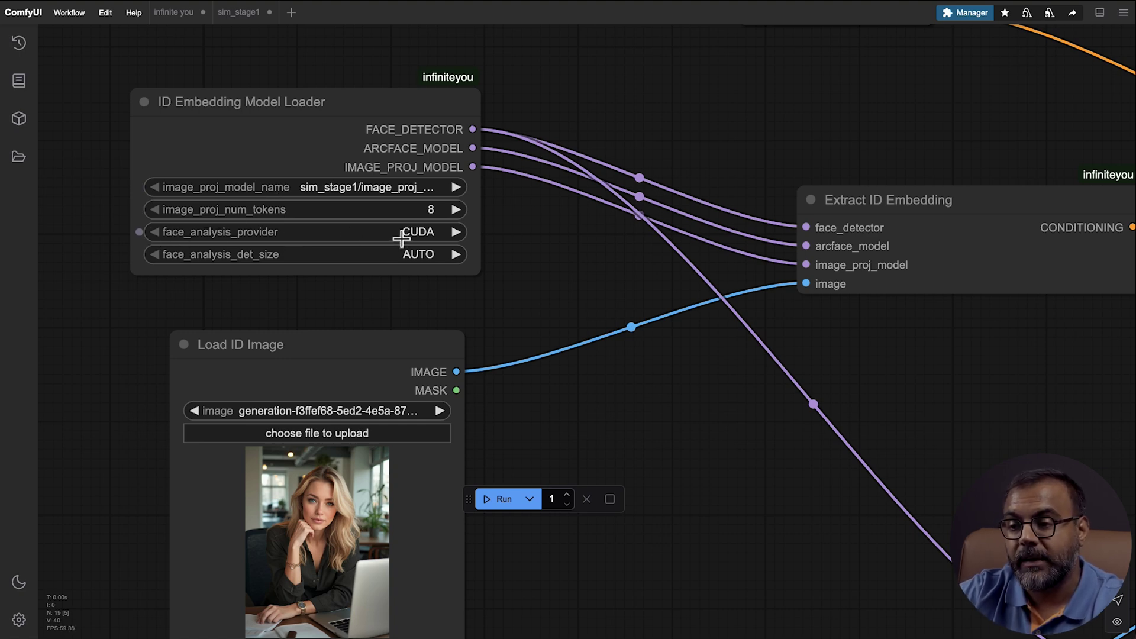
pyautogui.click(425, 259)
pyautogui.click(326, 159)
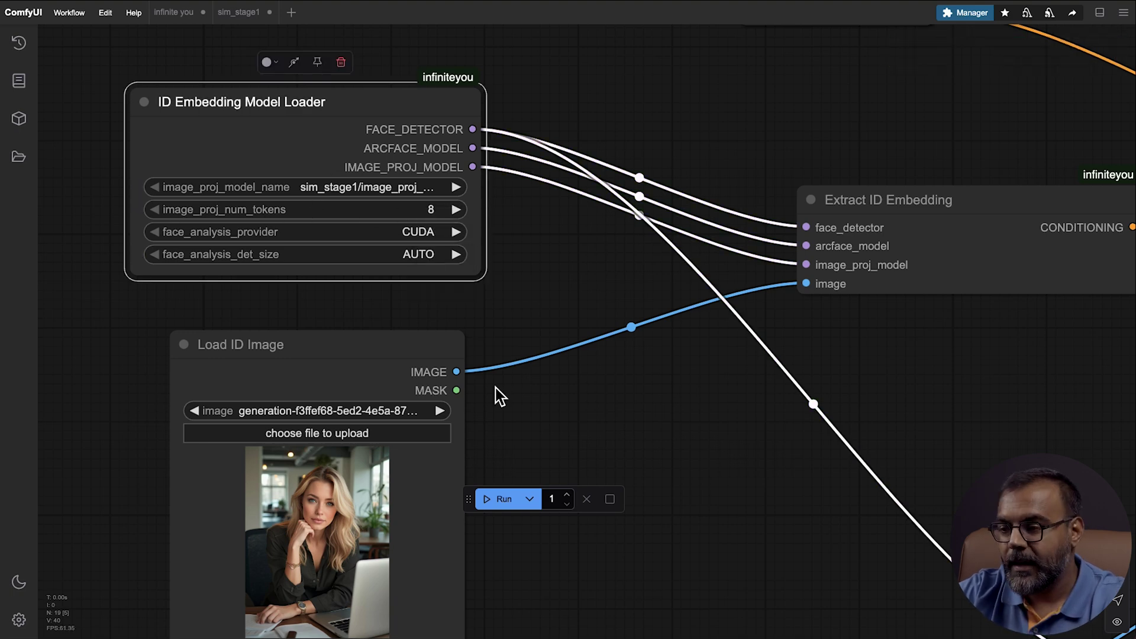
pyautogui.moveTo(558, 406); pyautogui.dragTo(590, 368)
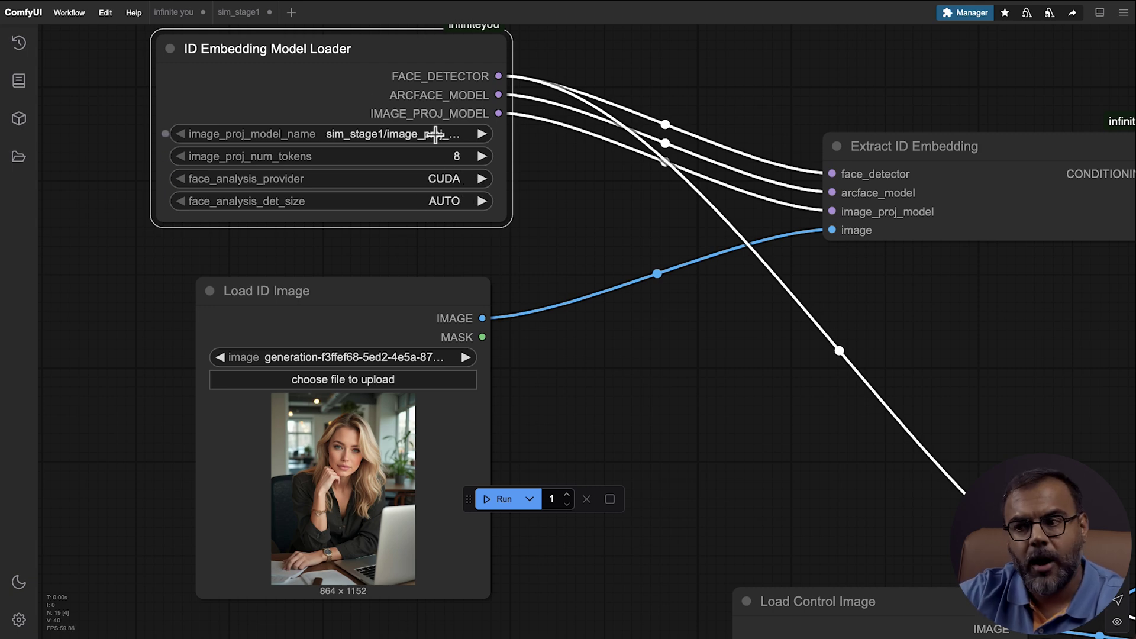
pyautogui.moveTo(645, 352); pyautogui.dragTo(558, 415)
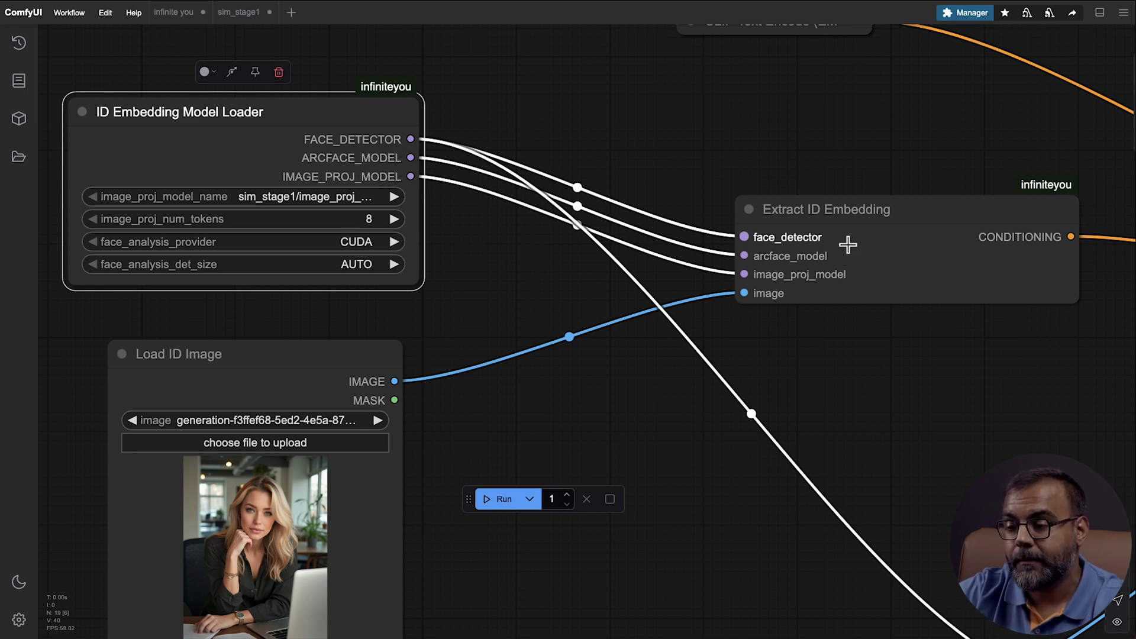
pyautogui.moveTo(525, 419); pyautogui.dragTo(685, 330)
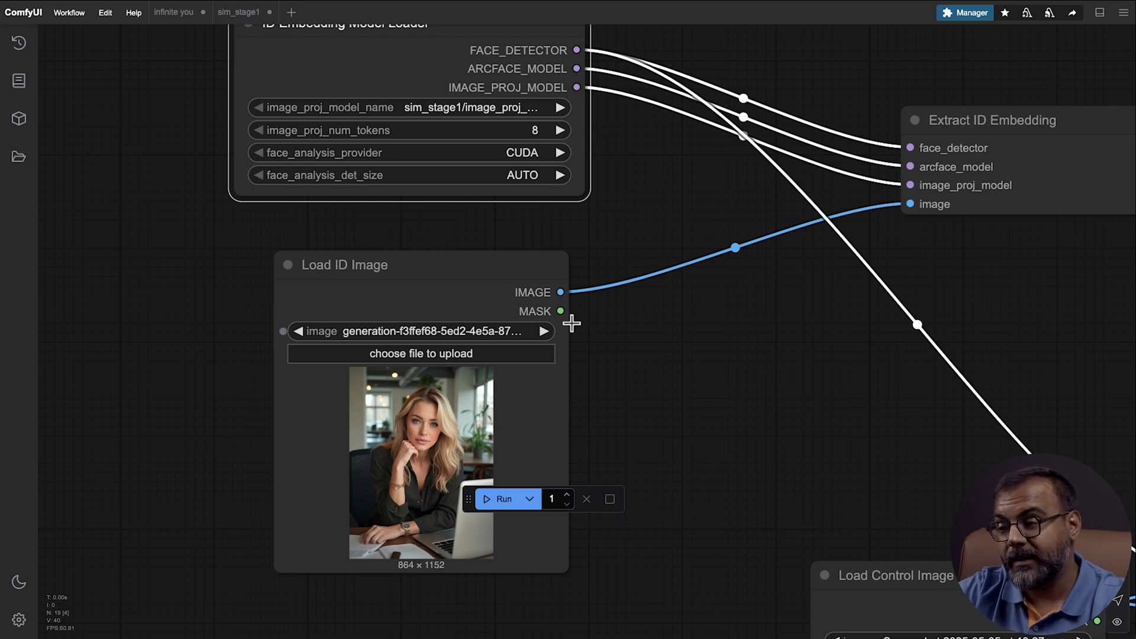
pyautogui.moveTo(825, 266); pyautogui.dragTo(261, 310)
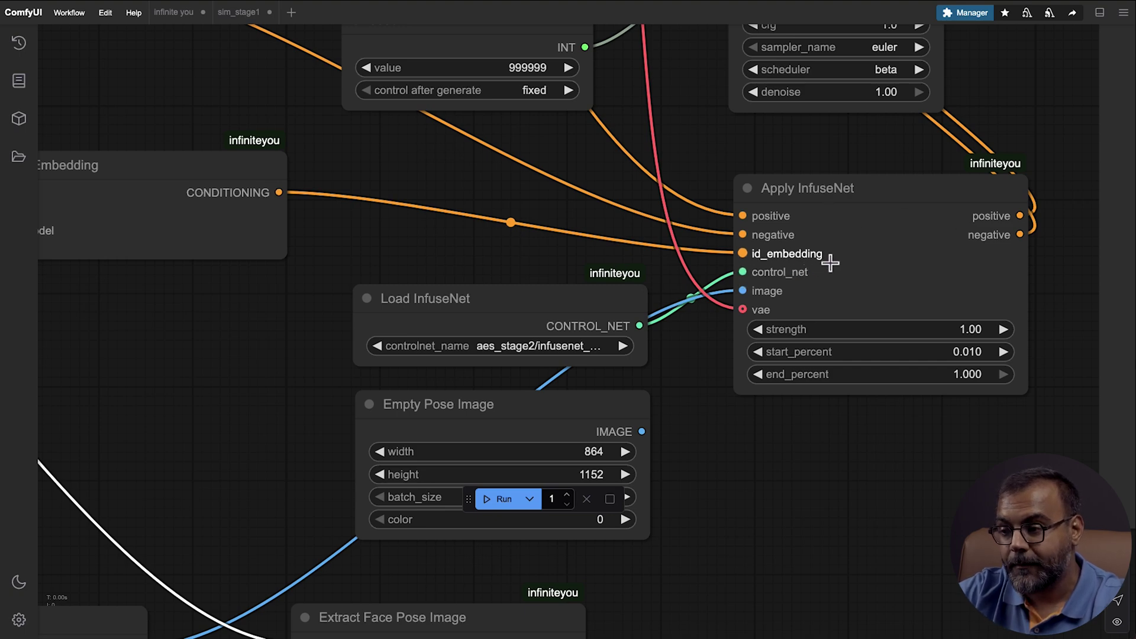
pyautogui.scroll(5, 586, 355)
# - Set Load InfuseNet's controlnet_name to sim_stage1/infusenet_sim_bf16.safetensors
pyautogui.moveTo(322, 350); pyautogui.dragTo(500, 330)
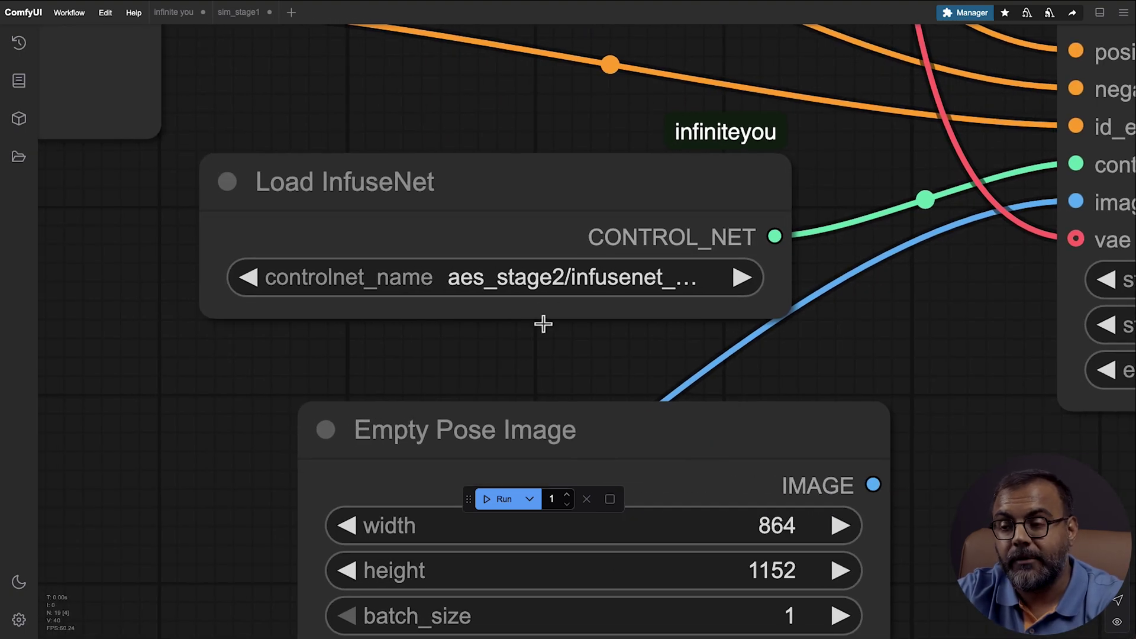
pyautogui.click(633, 279)
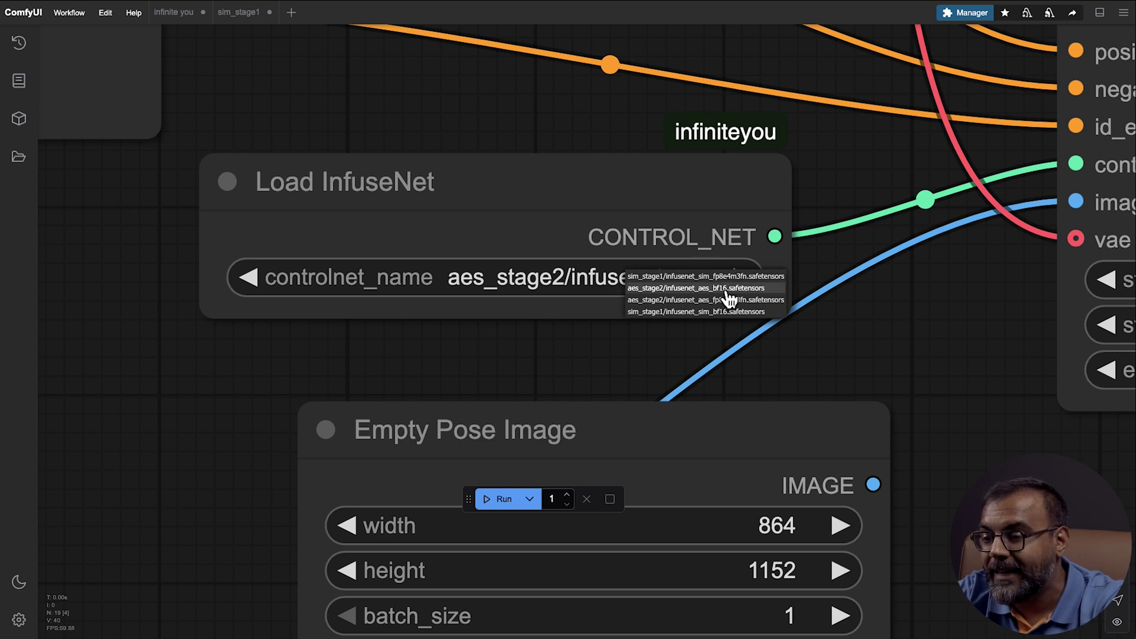
pyautogui.click(704, 276)
pyautogui.moveTo(638, 177); pyautogui.dragTo(496, 171)
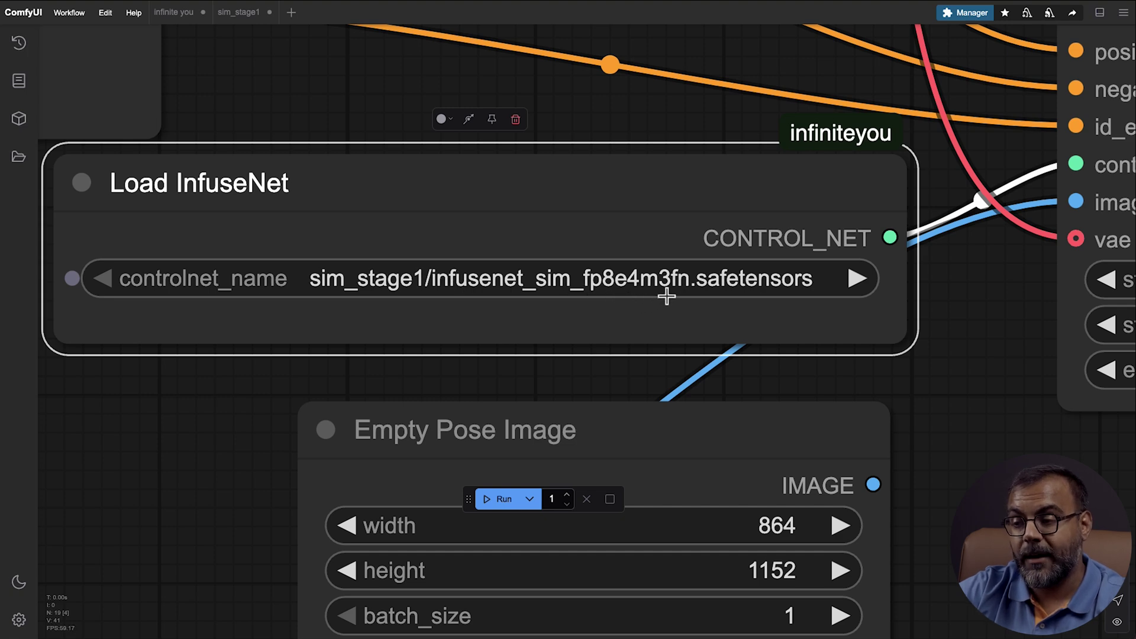
pyautogui.click(858, 279)
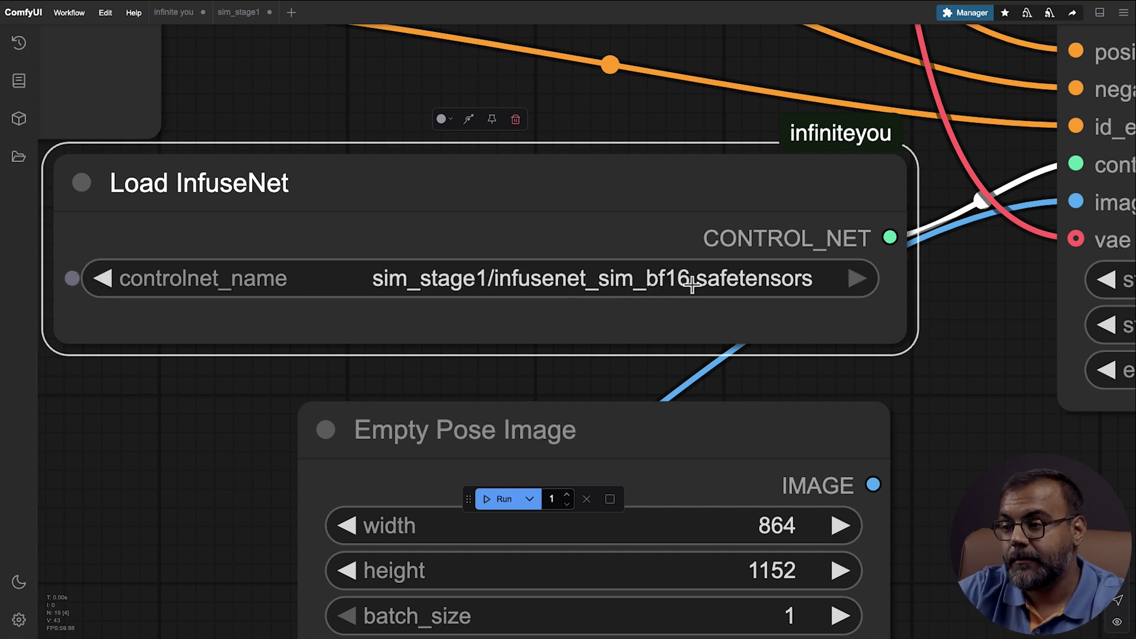
pyautogui.click(791, 274)
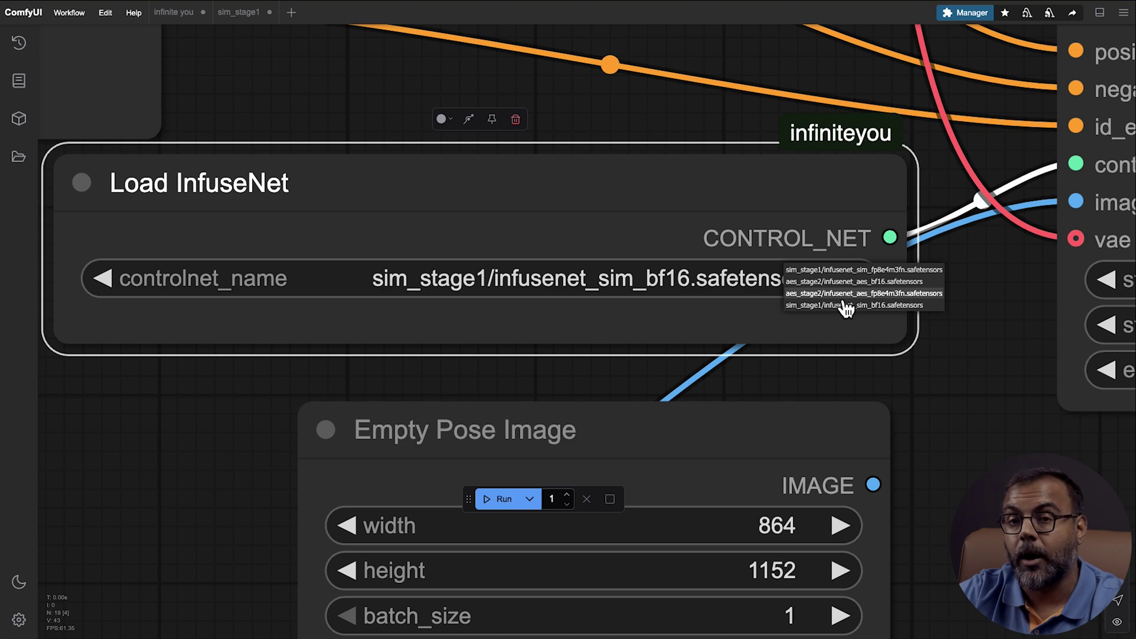
pyautogui.click(845, 304)
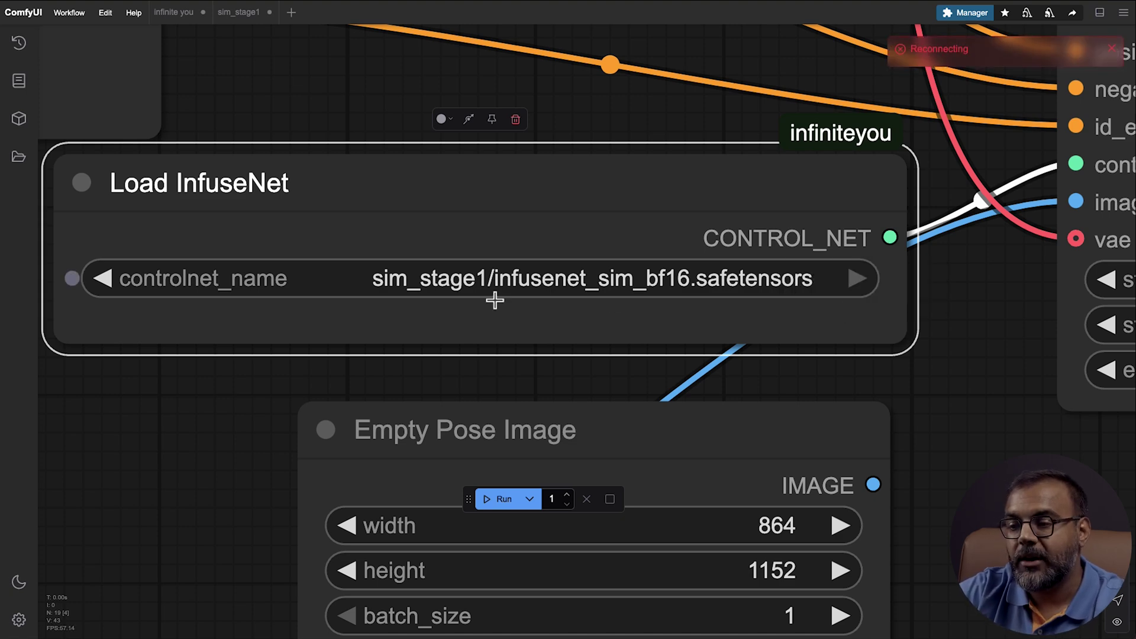
pyautogui.hscroll(4, 822, 355)
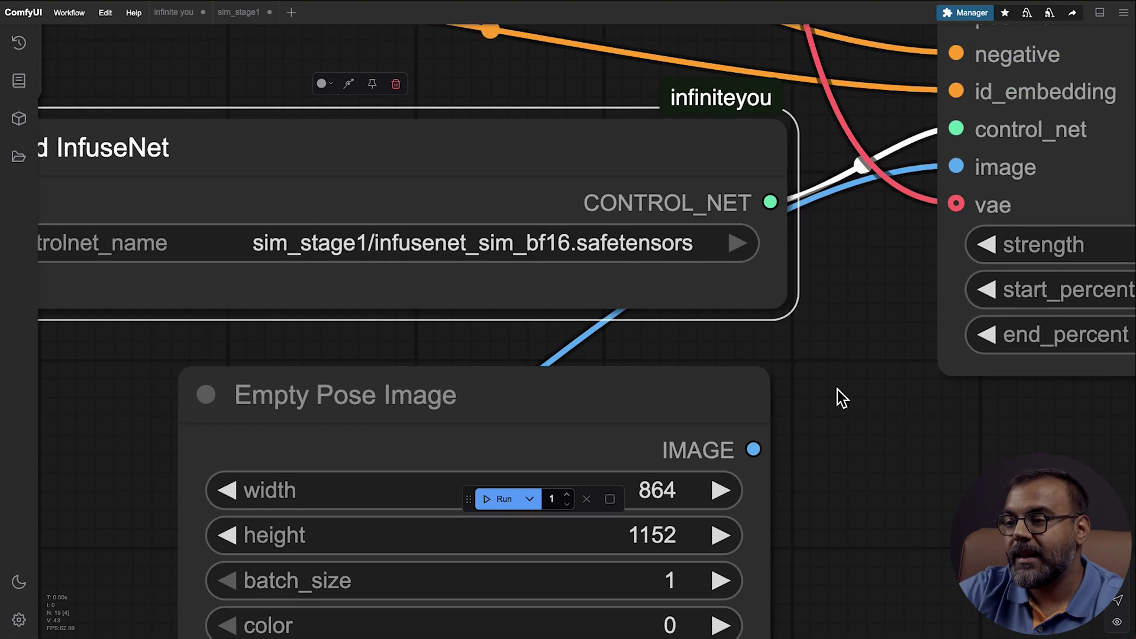
pyautogui.moveTo(733, 155); pyautogui.dragTo(606, 117)
pyautogui.scroll(-6, 835, 323)
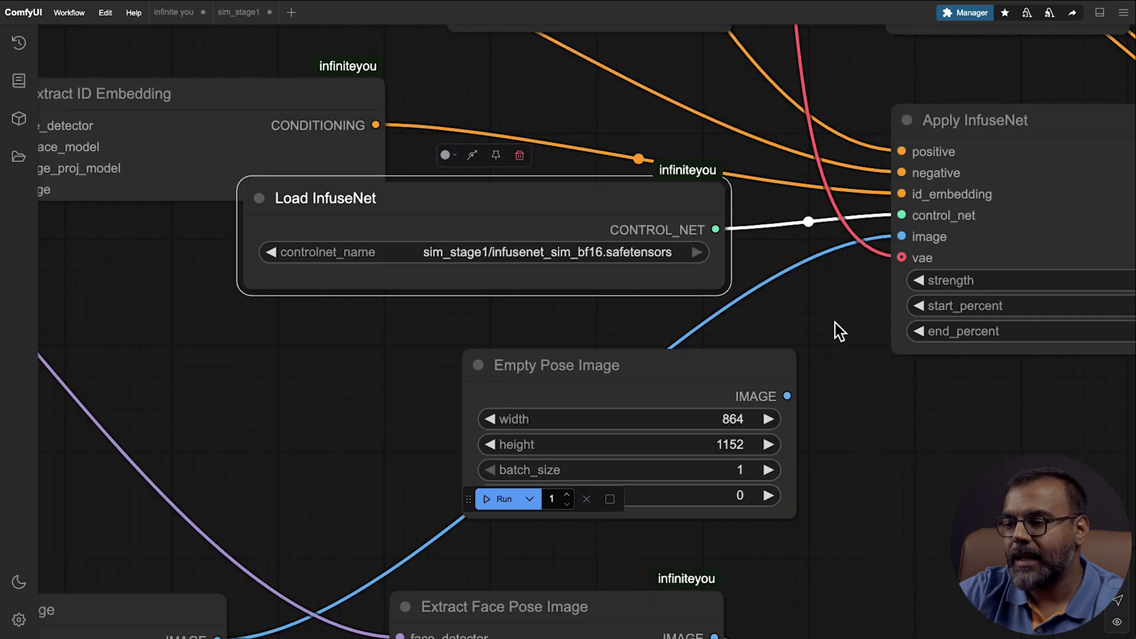
# - Link Extract Face Pose Image's IMAGE output to Apply InfuseNet's image input
pyautogui.moveTo(426, 350); pyautogui.dragTo(602, 173)
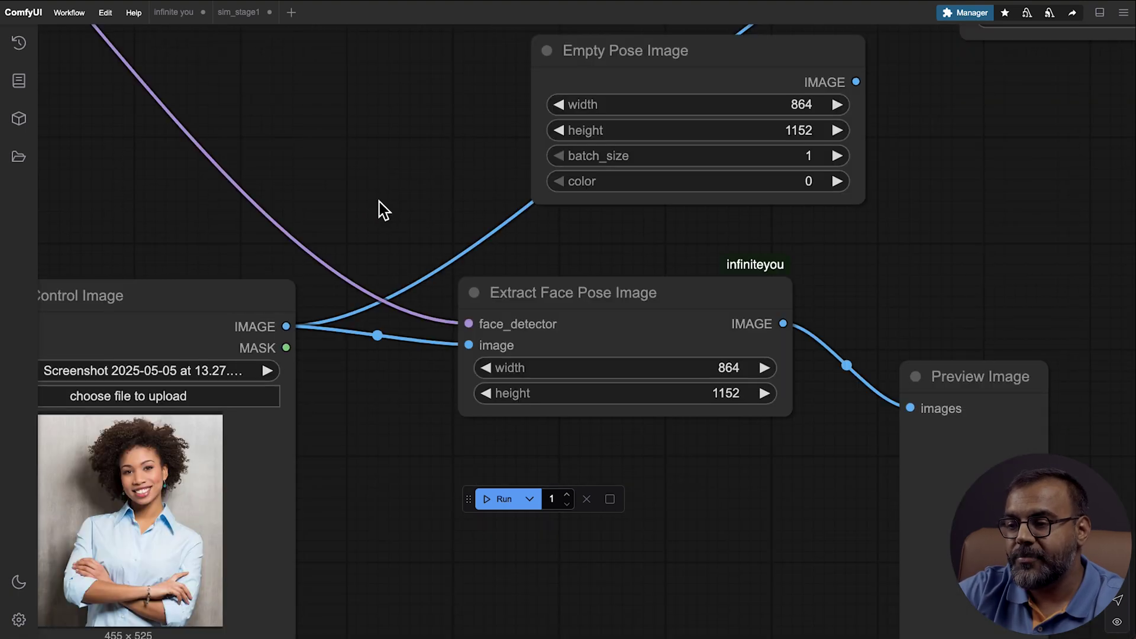
pyautogui.moveTo(531, 266); pyautogui.dragTo(381, 208)
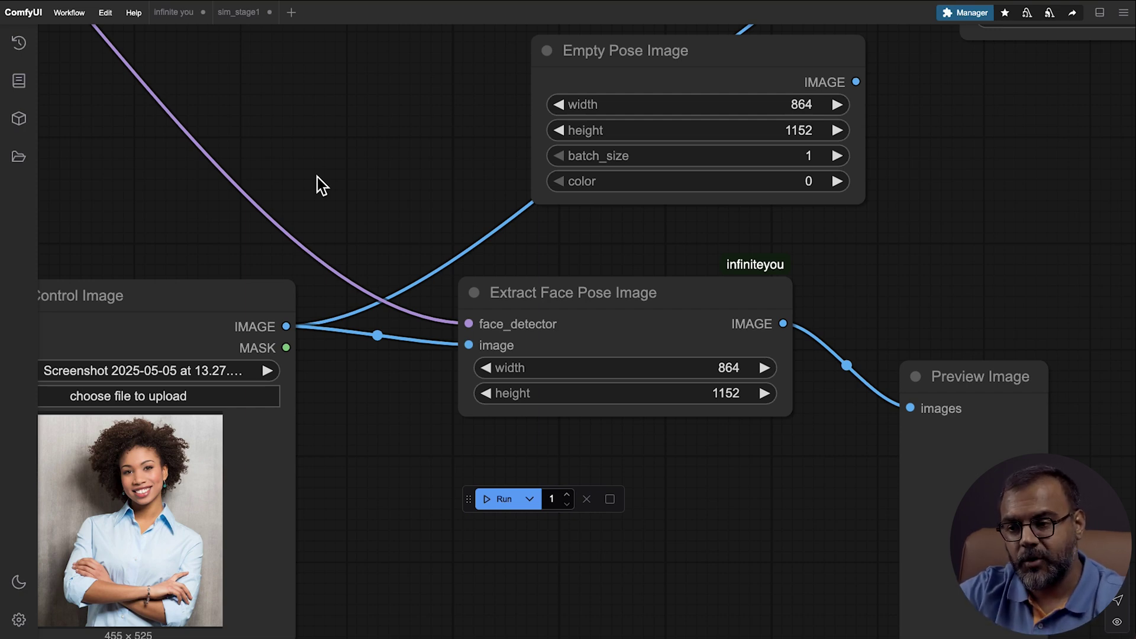
pyautogui.moveTo(335, 162); pyautogui.dragTo(465, 98)
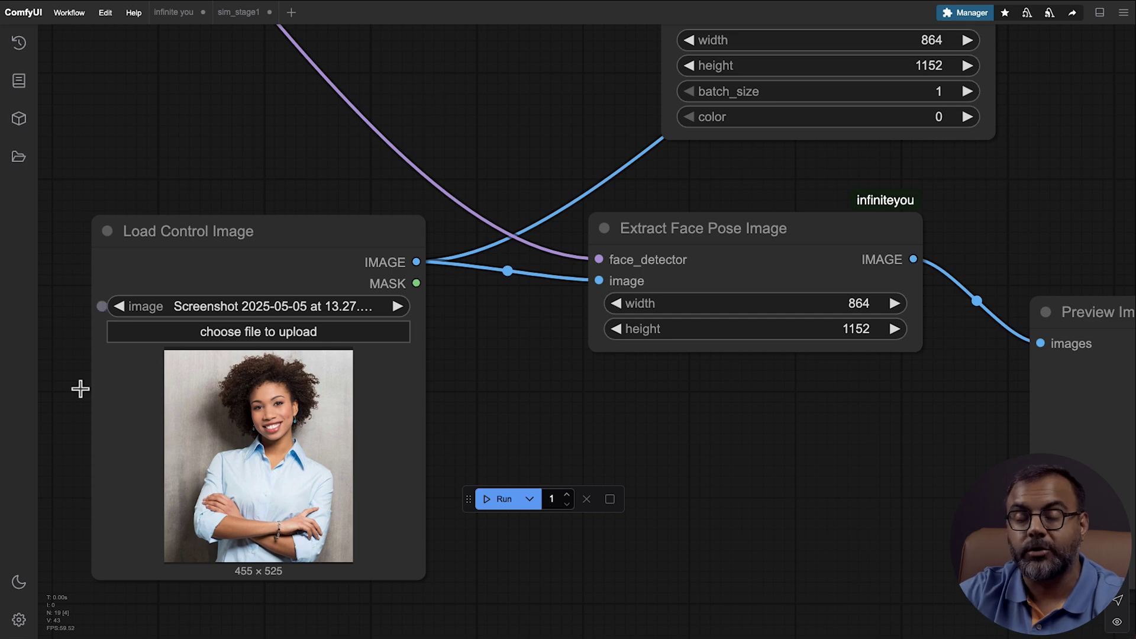
pyautogui.scroll(-10, 477, 437)
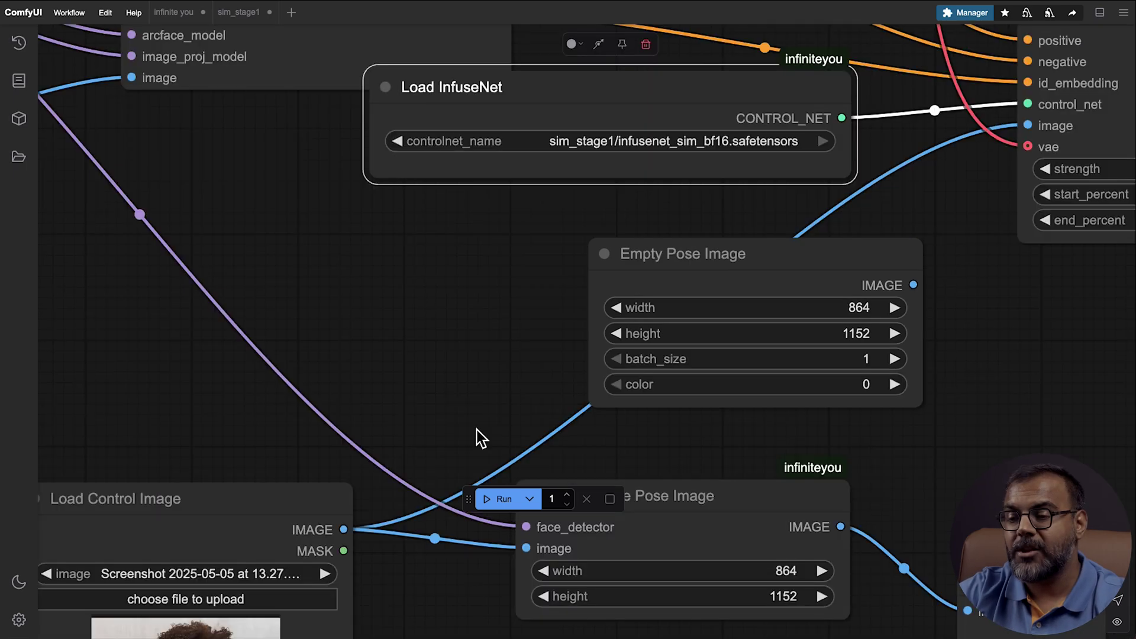
pyautogui.moveTo(296, 425); pyautogui.dragTo(413, 367)
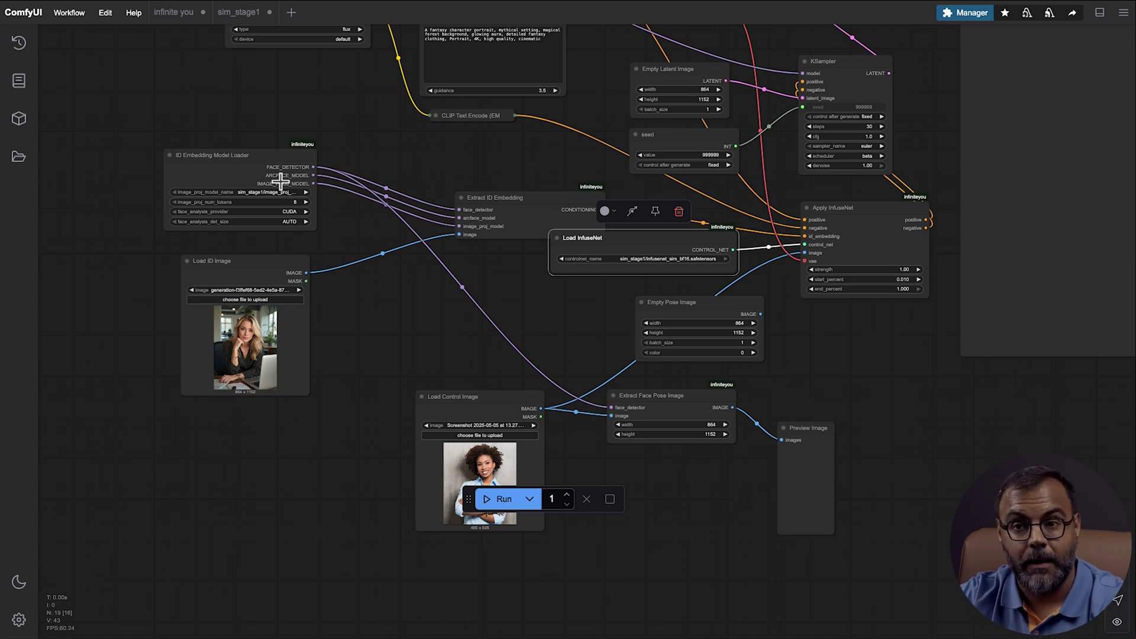
pyautogui.scroll(8, 563, 349)
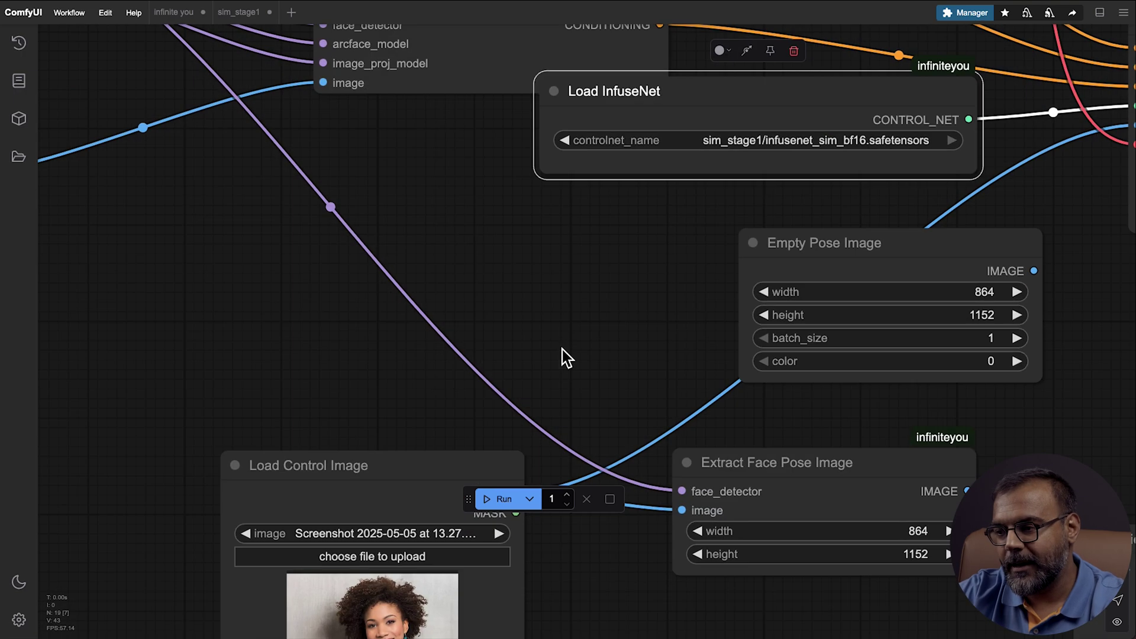
pyautogui.moveTo(584, 380); pyautogui.dragTo(452, 227)
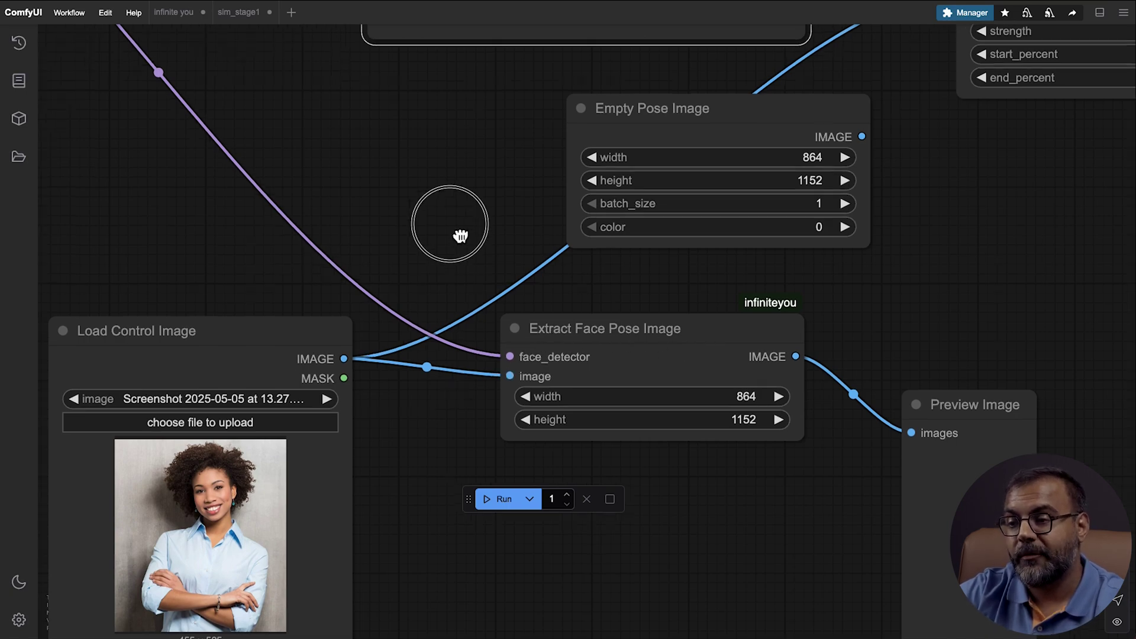
pyautogui.moveTo(459, 236); pyautogui.dragTo(556, 271)
pyautogui.rightClick(478, 211)
pyautogui.moveTo(304, 186); pyautogui.dragTo(544, 420)
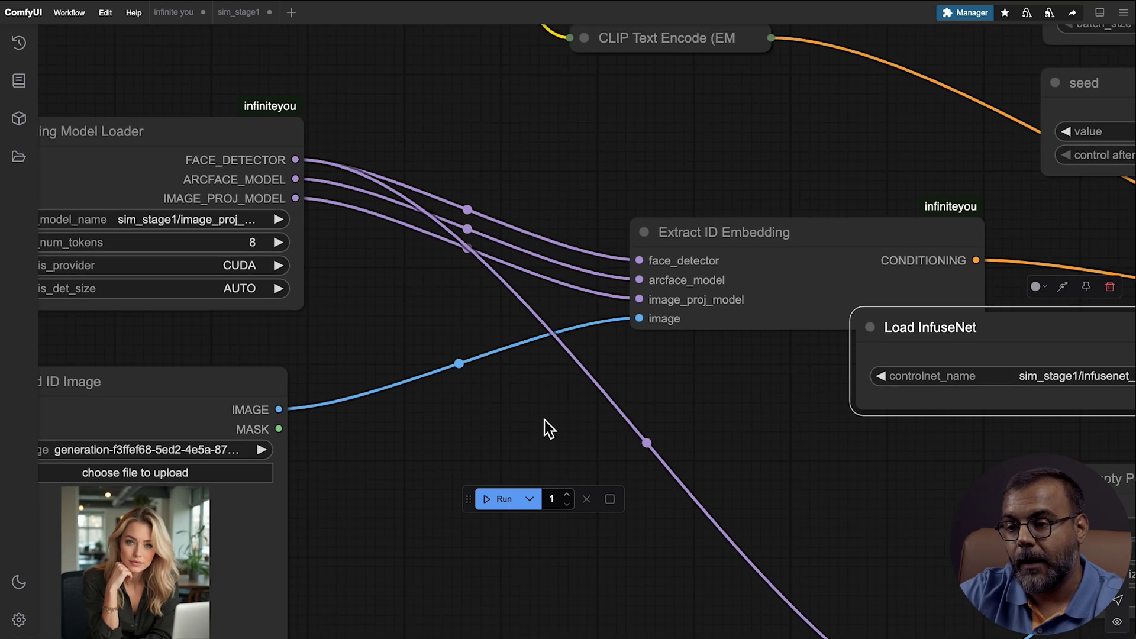
pyautogui.hscroll(-5, 331, 53)
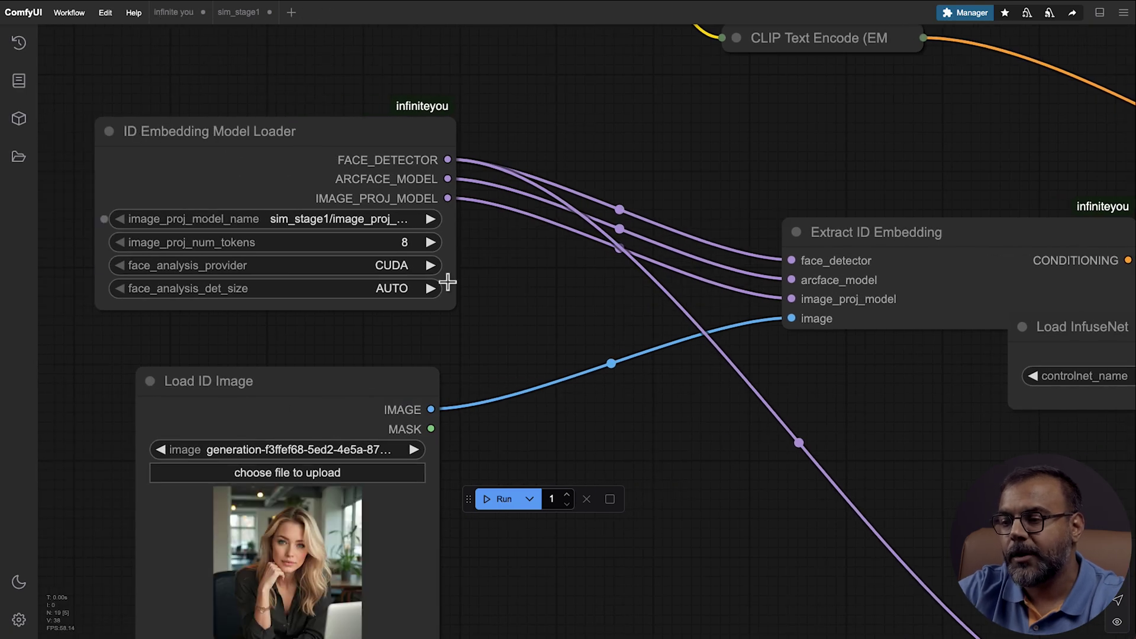
pyautogui.hscroll(10, 449, 278)
pyautogui.scroll(-6, 449, 279)
pyautogui.scroll(-4, 647, 414)
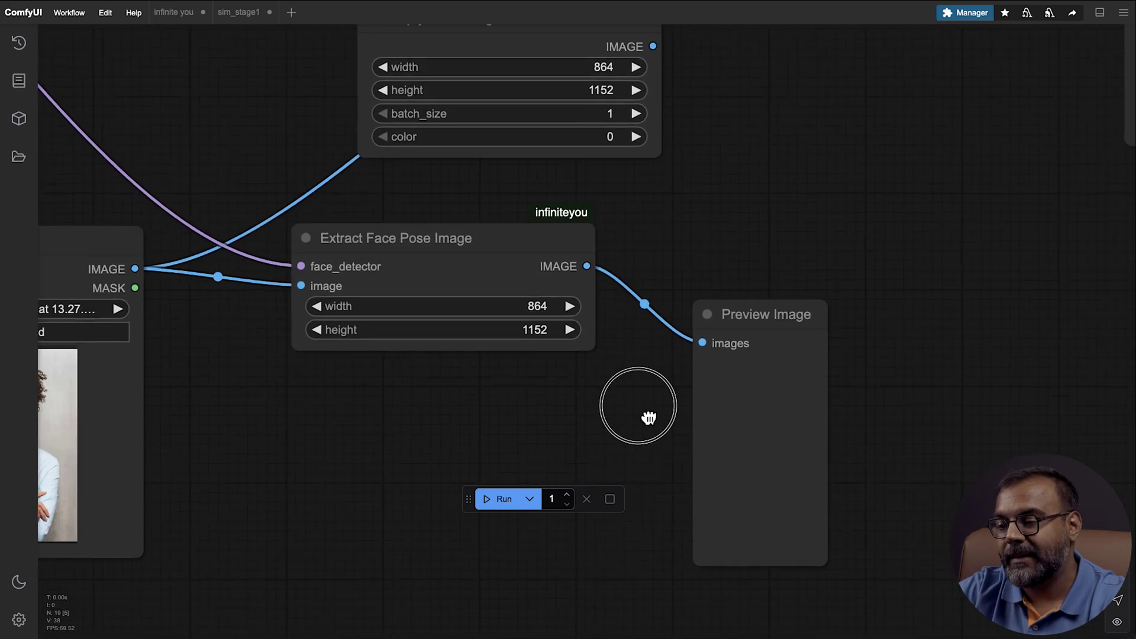
pyautogui.scroll(6, 824, 500)
pyautogui.moveTo(606, 459); pyautogui.dragTo(792, 97)
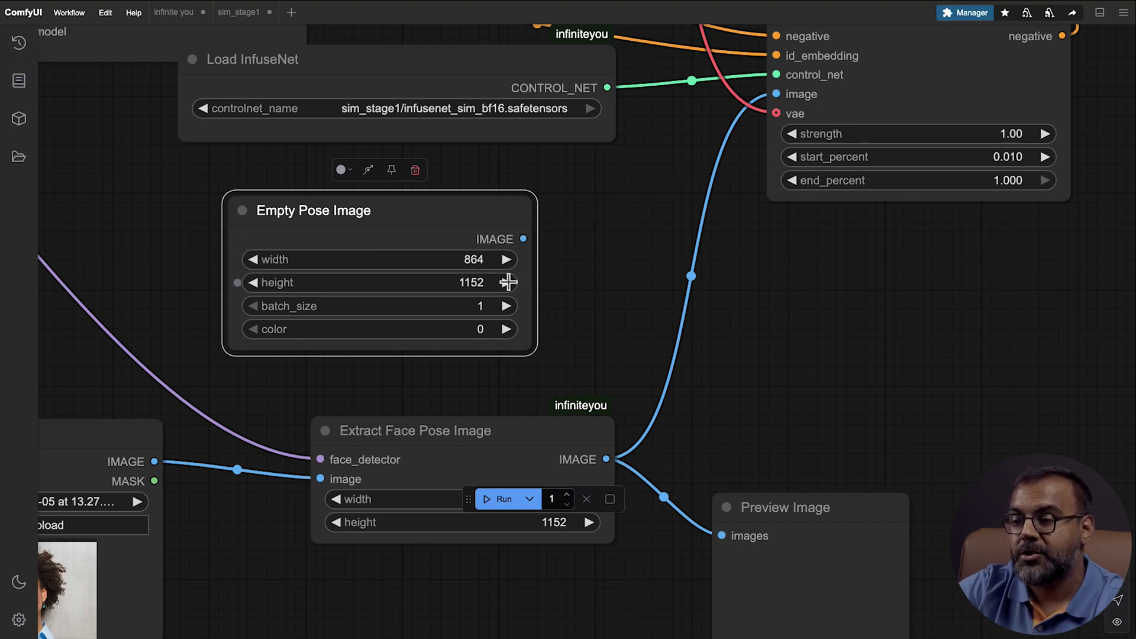
pyautogui.hscroll(6, 545, 409)
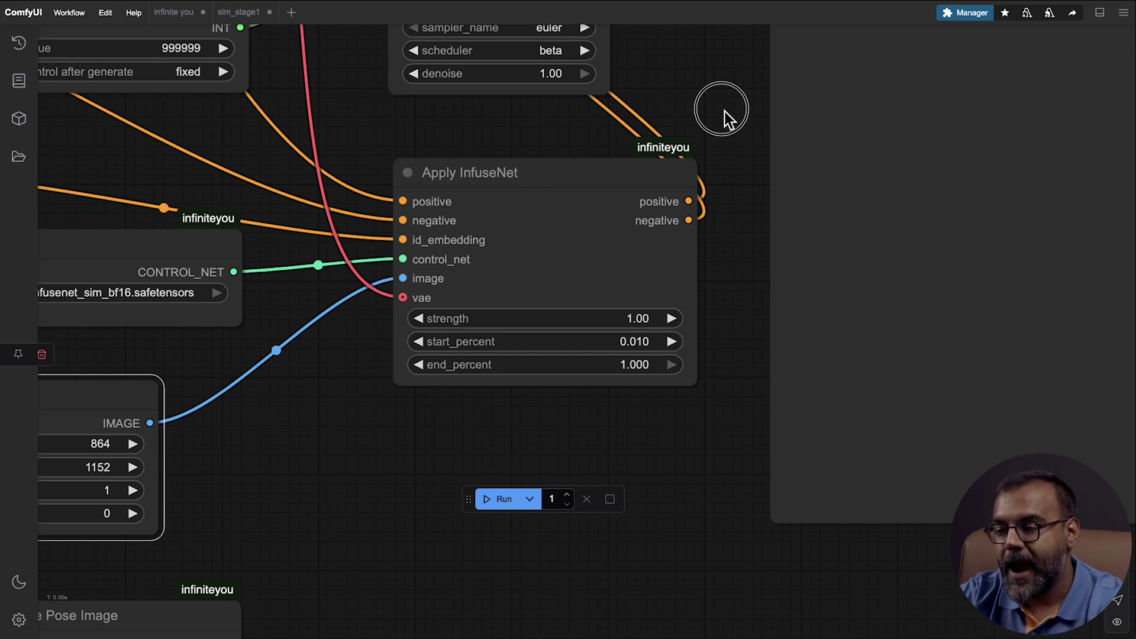
pyautogui.moveTo(726, 111); pyautogui.dragTo(728, 366)
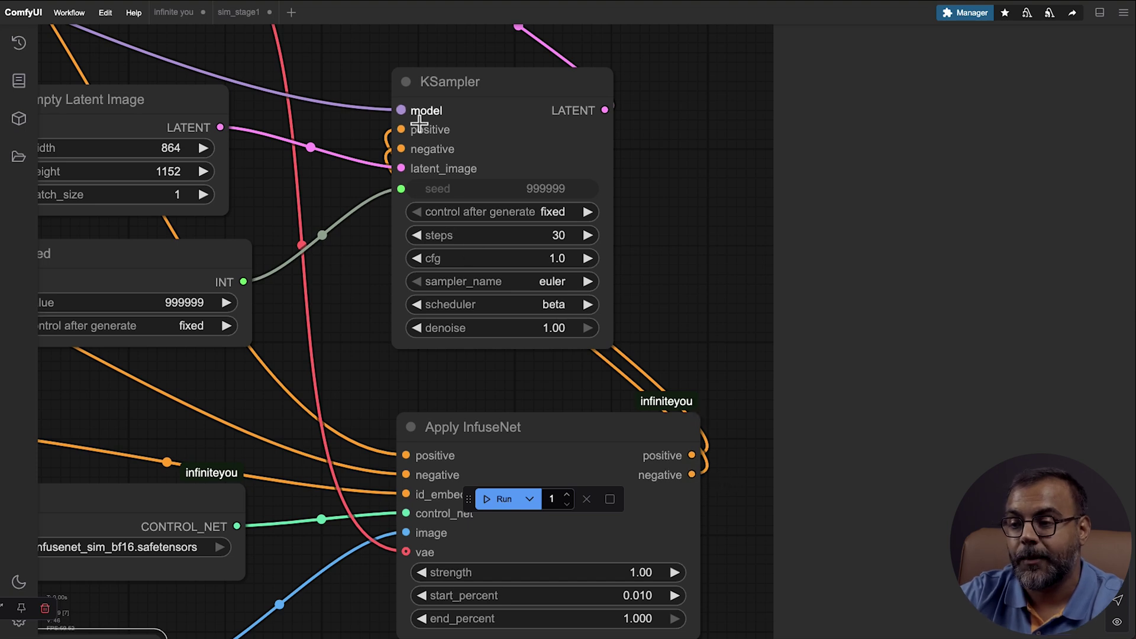
pyautogui.moveTo(406, 152); pyautogui.dragTo(503, 176)
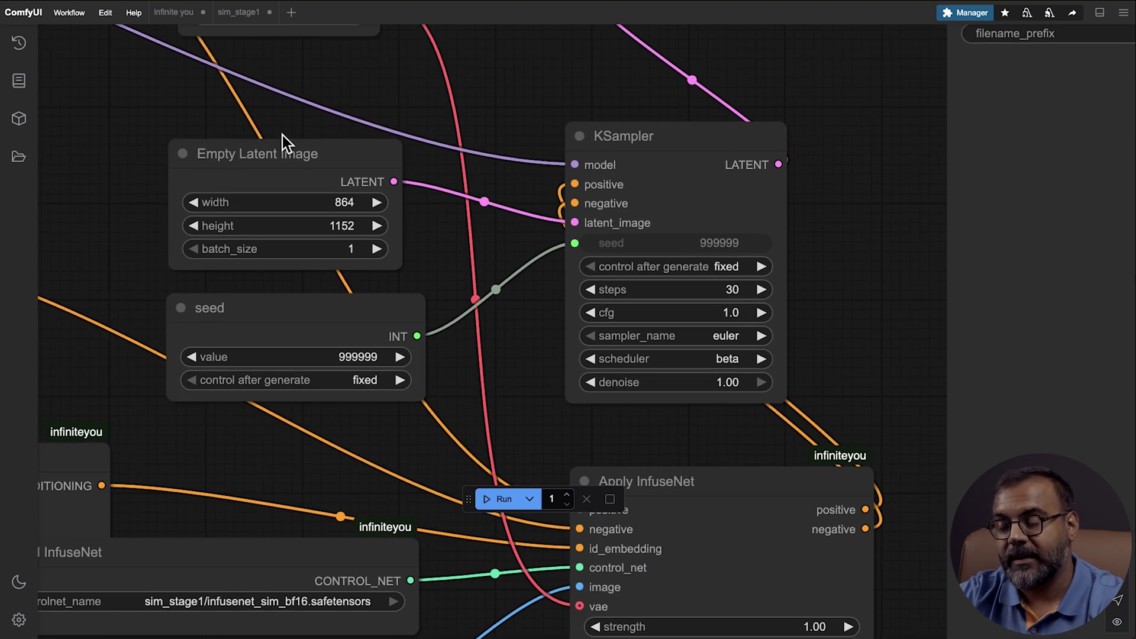
pyautogui.moveTo(308, 43); pyautogui.dragTo(630, 187)
pyautogui.scroll(-6, 411, 274)
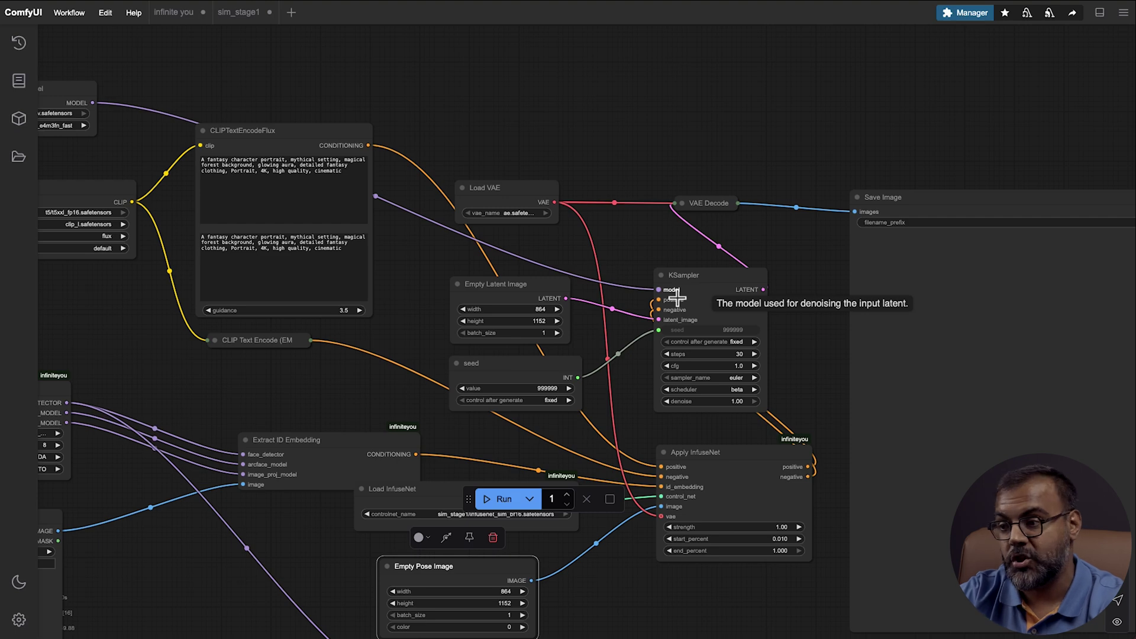
pyautogui.hscroll(3, 677, 296)
pyautogui.scroll(1, 620, 247)
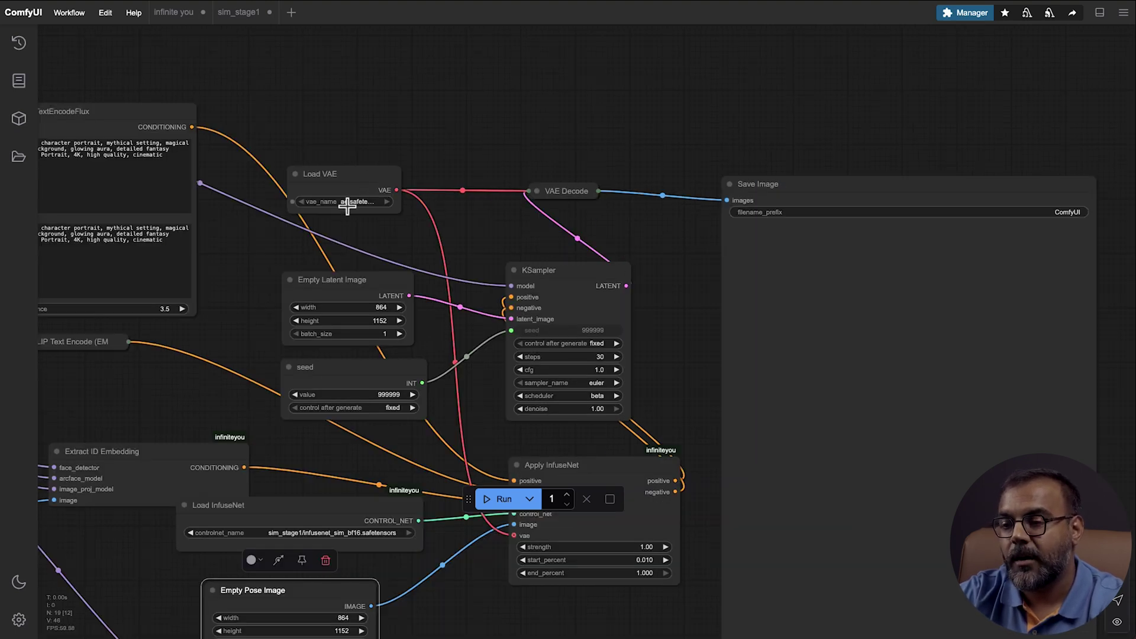
pyautogui.scroll(10, 364, 180)
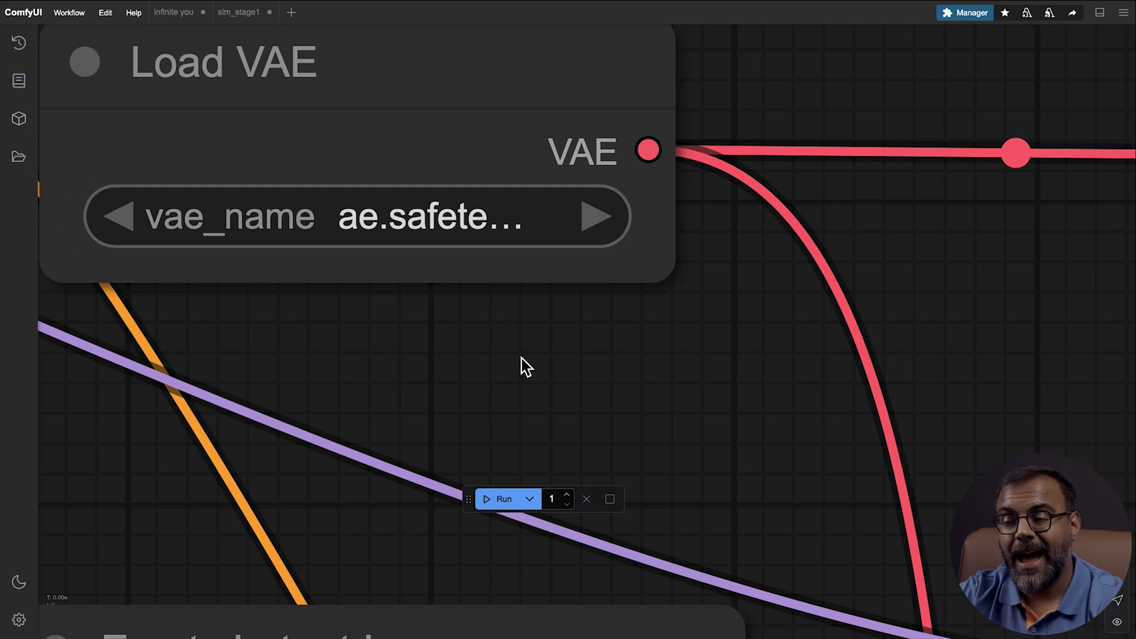
pyautogui.scroll(-2, 523, 366)
pyautogui.scroll(-15, 523, 365)
pyautogui.moveTo(461, 178); pyautogui.dragTo(568, 119)
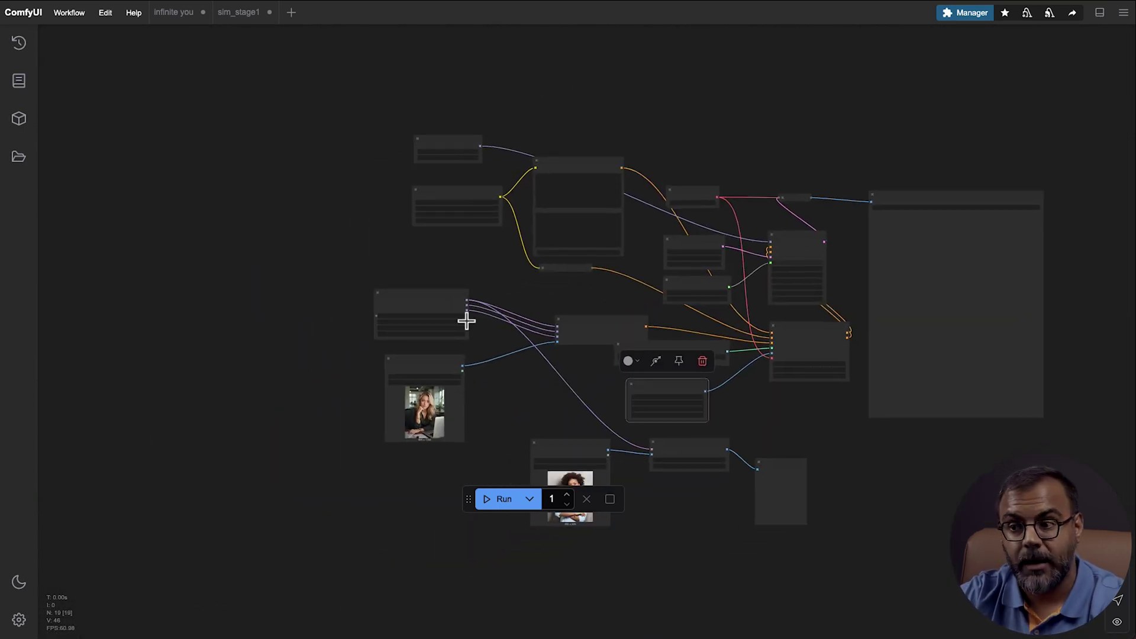
pyautogui.scroll(6, 318, 266)
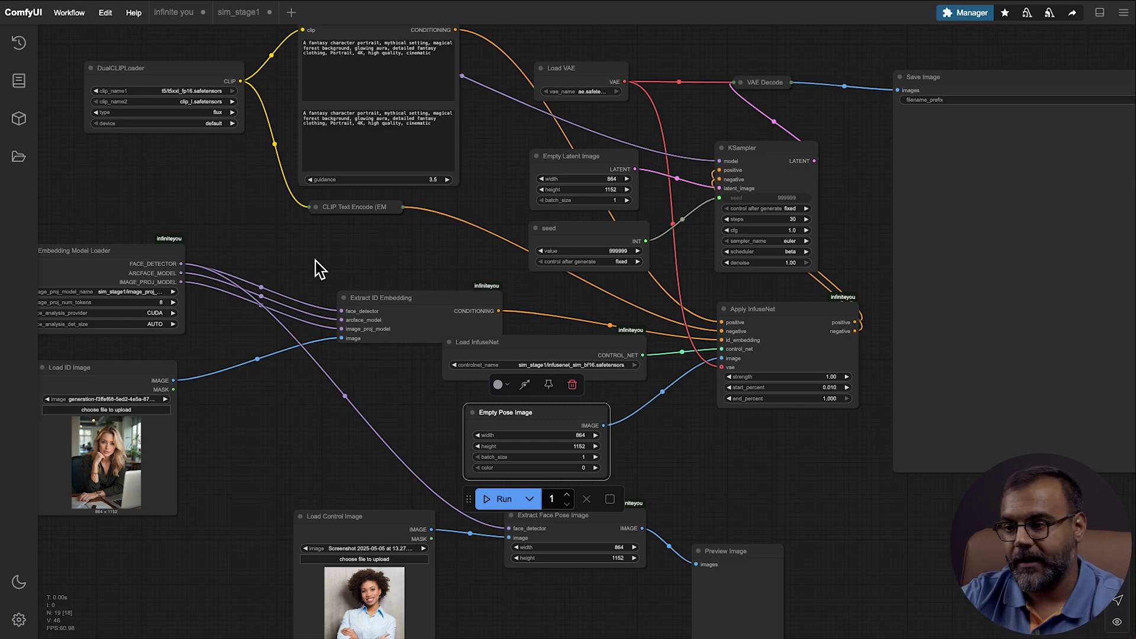
# - Run the workflow to generate the blonde woman's misty-forest portrait
pyautogui.click(505, 499)
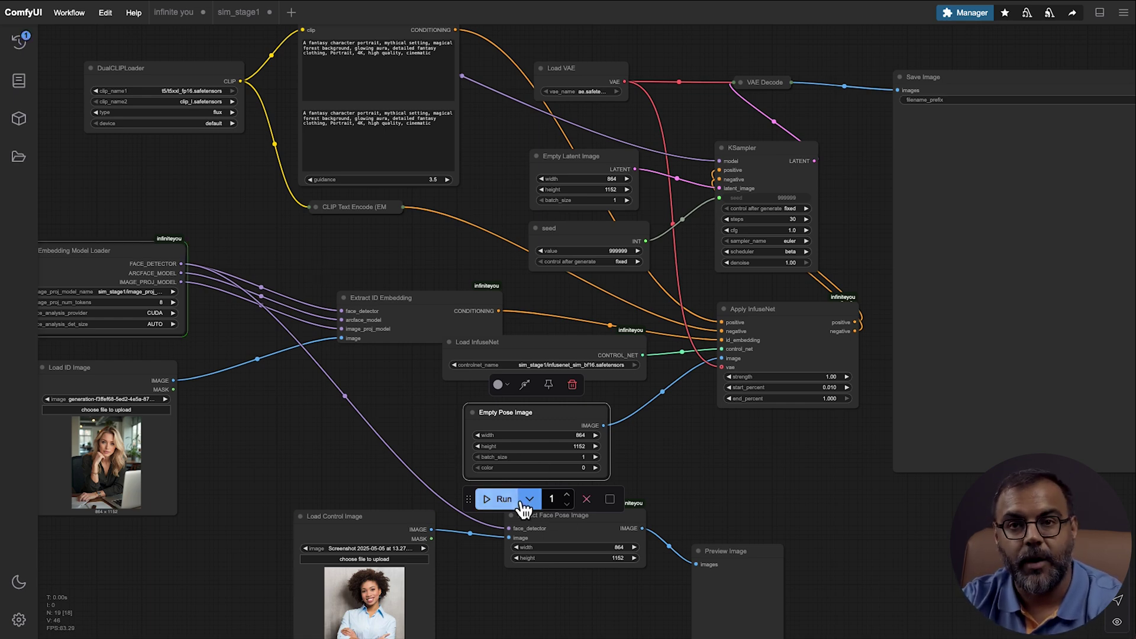
pyautogui.scroll(-3, 533, 506)
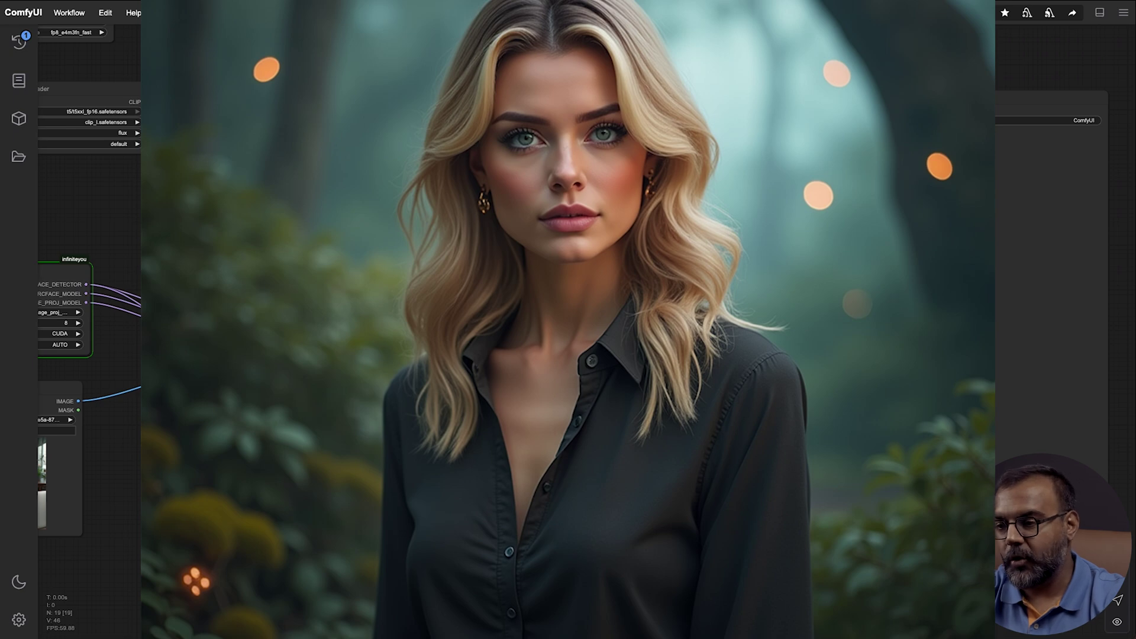